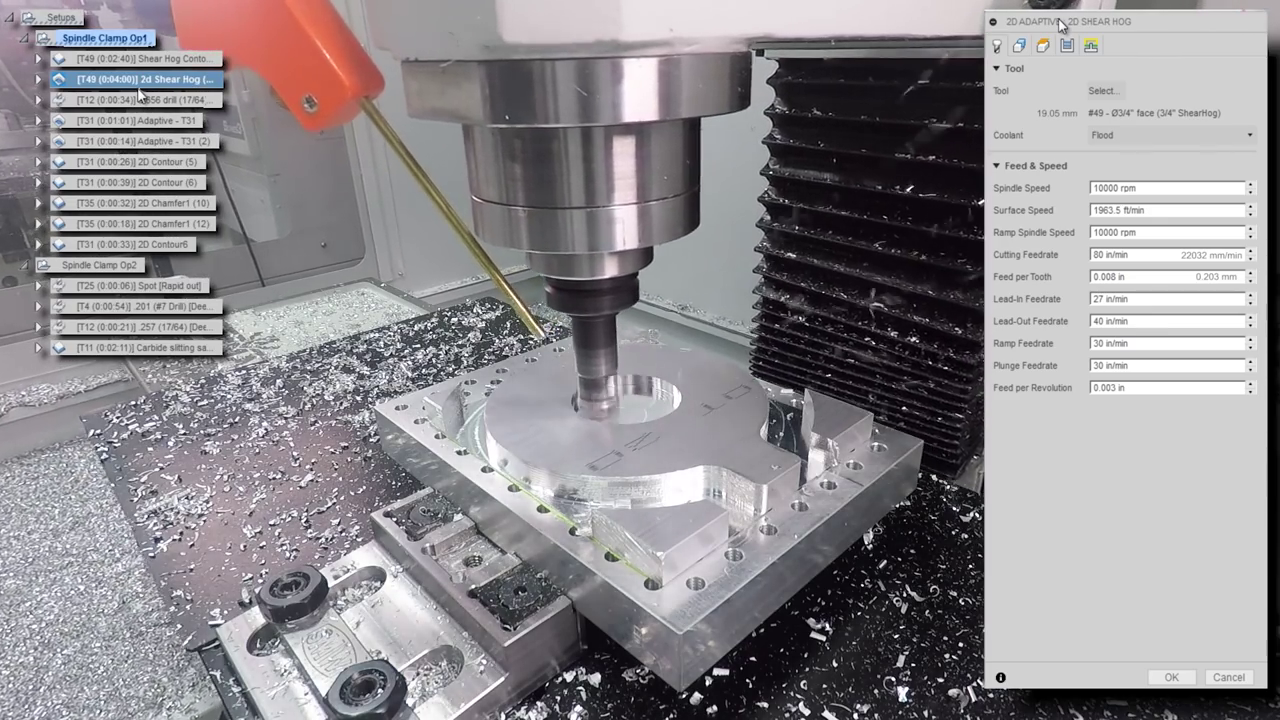
Step: Open the passes settings of the 2D Shear Hog adaptive operation
left_click(1067, 45)
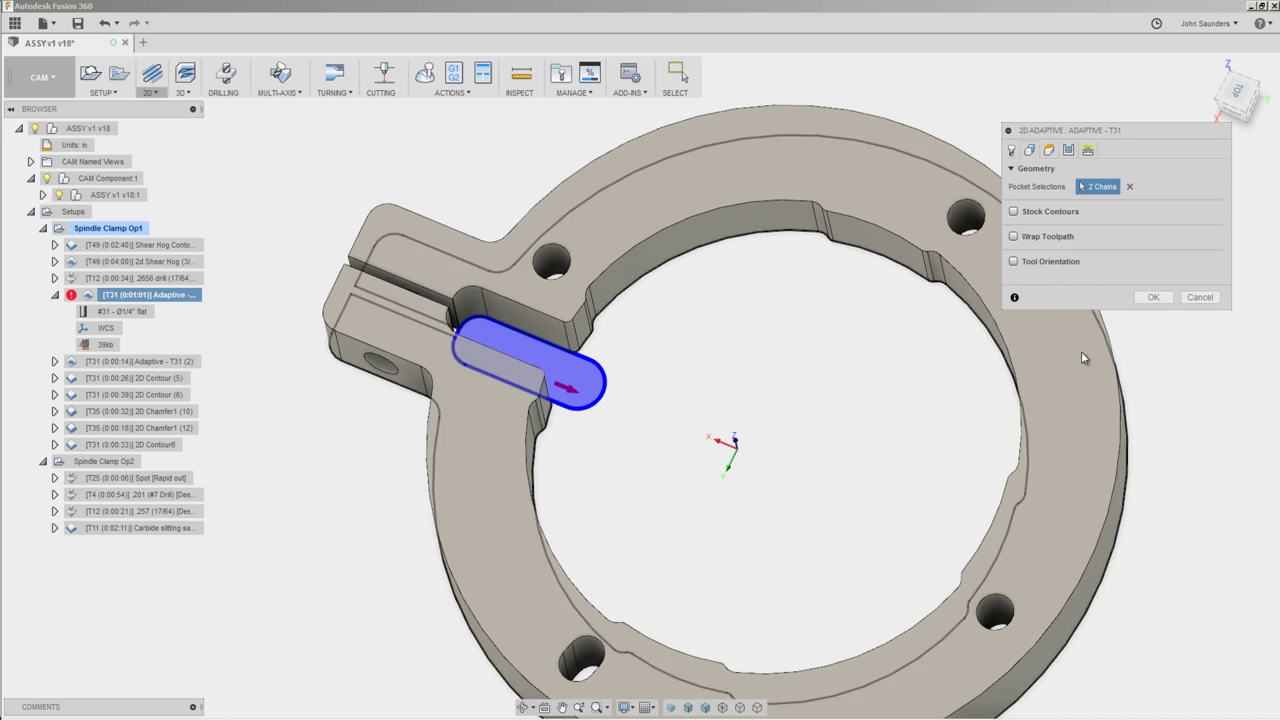
Step: Review the Adaptive - T31 toolpath, its pocket selections and the CAM component's sketches, leaving the operation unchanged
left_click(1200, 297)
left_click(146, 296)
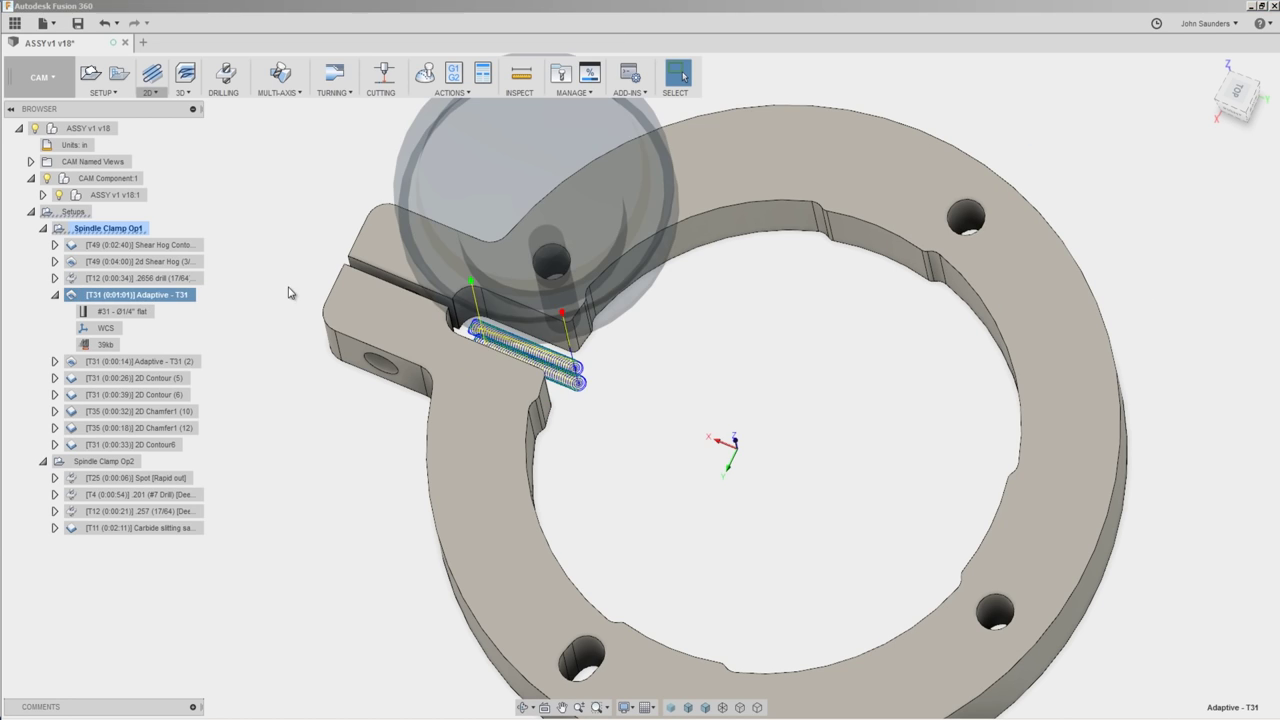
right_click(178, 303)
left_click(205, 307)
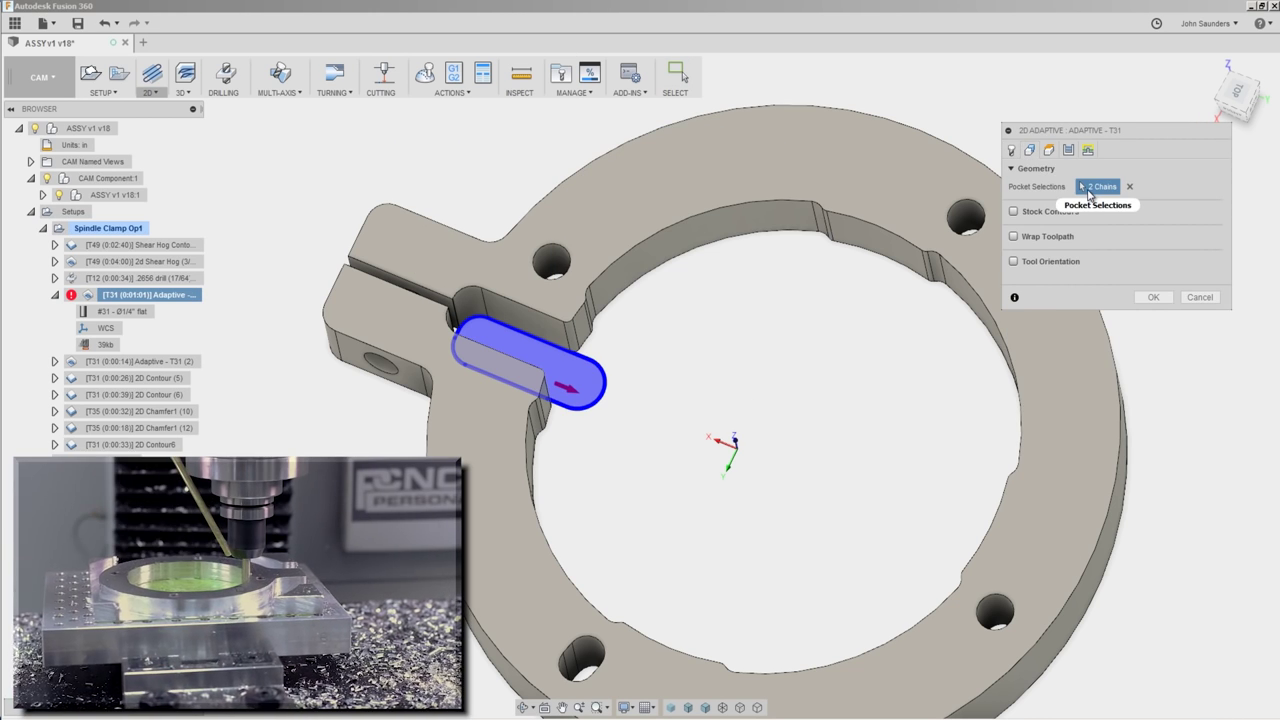
mouse_move(1100, 196)
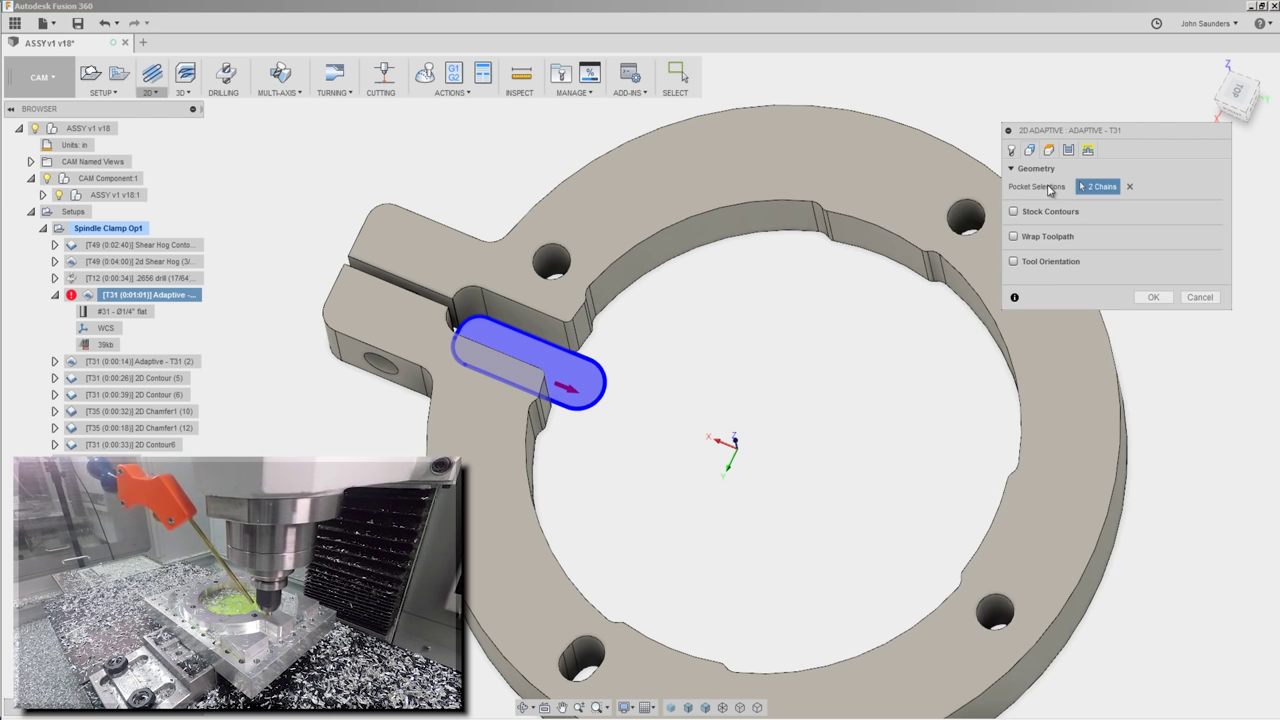
left_click(42, 195)
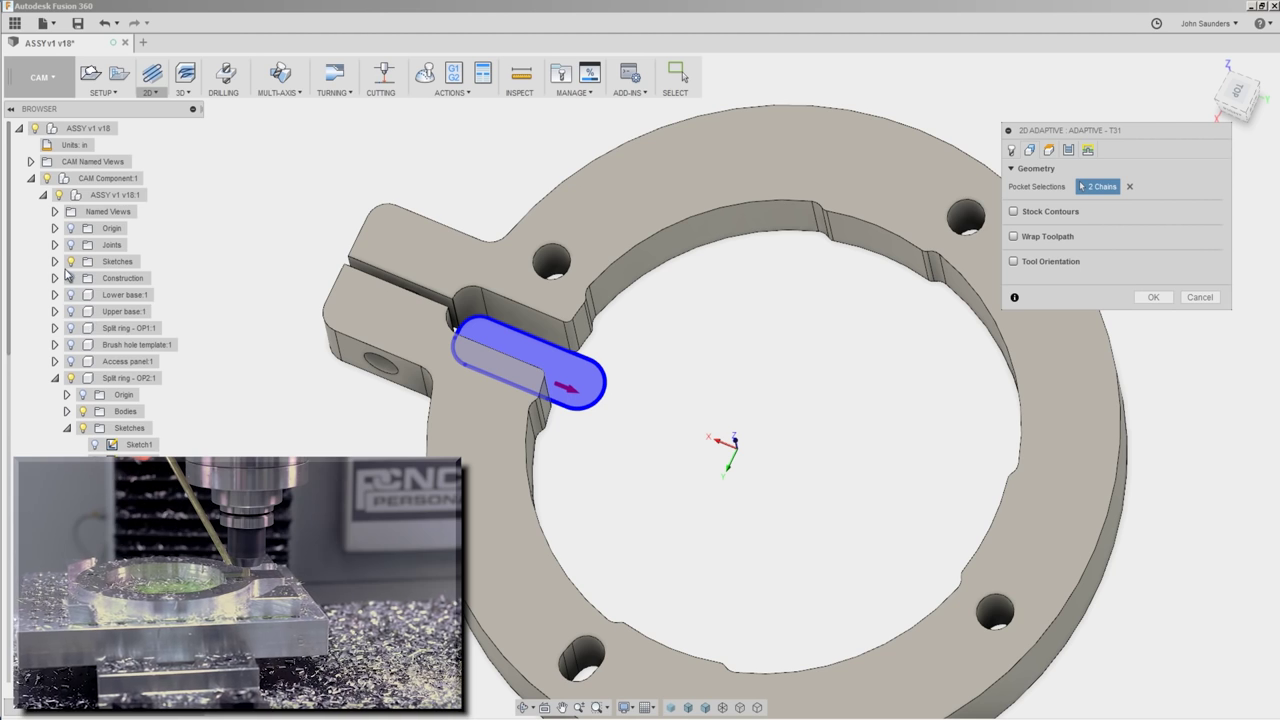
left_click(42, 195)
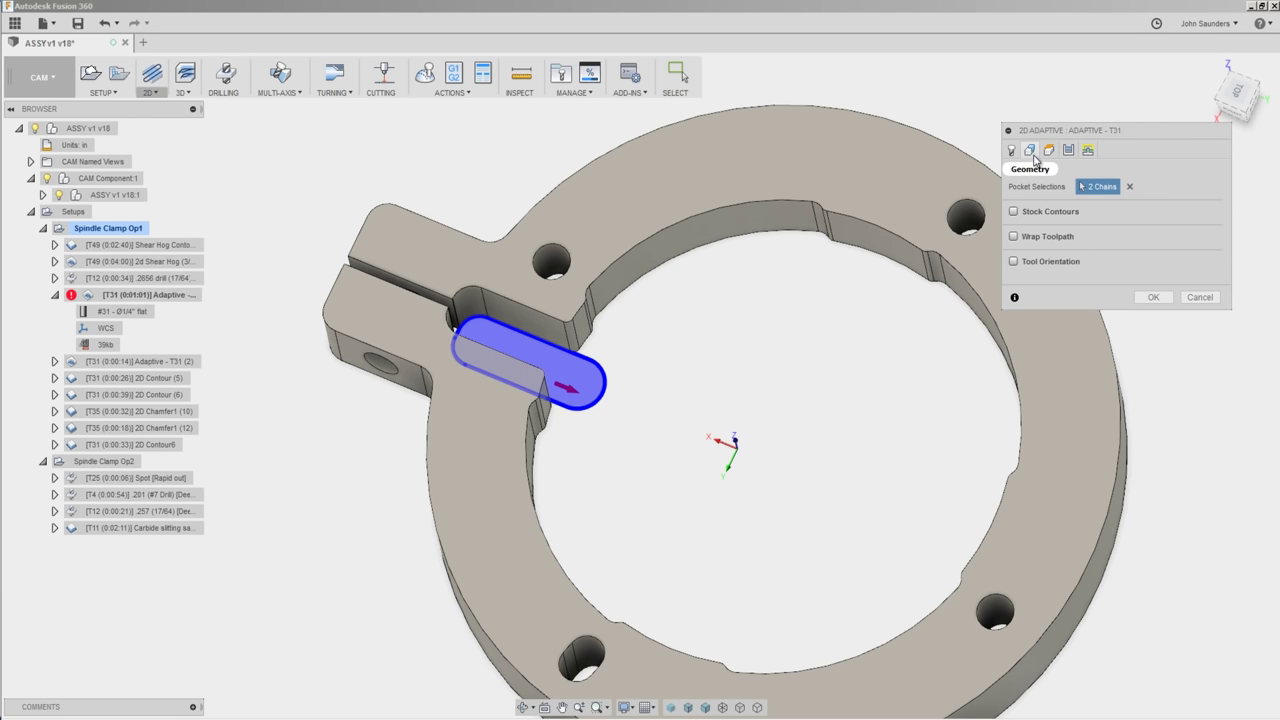
left_click(1200, 297)
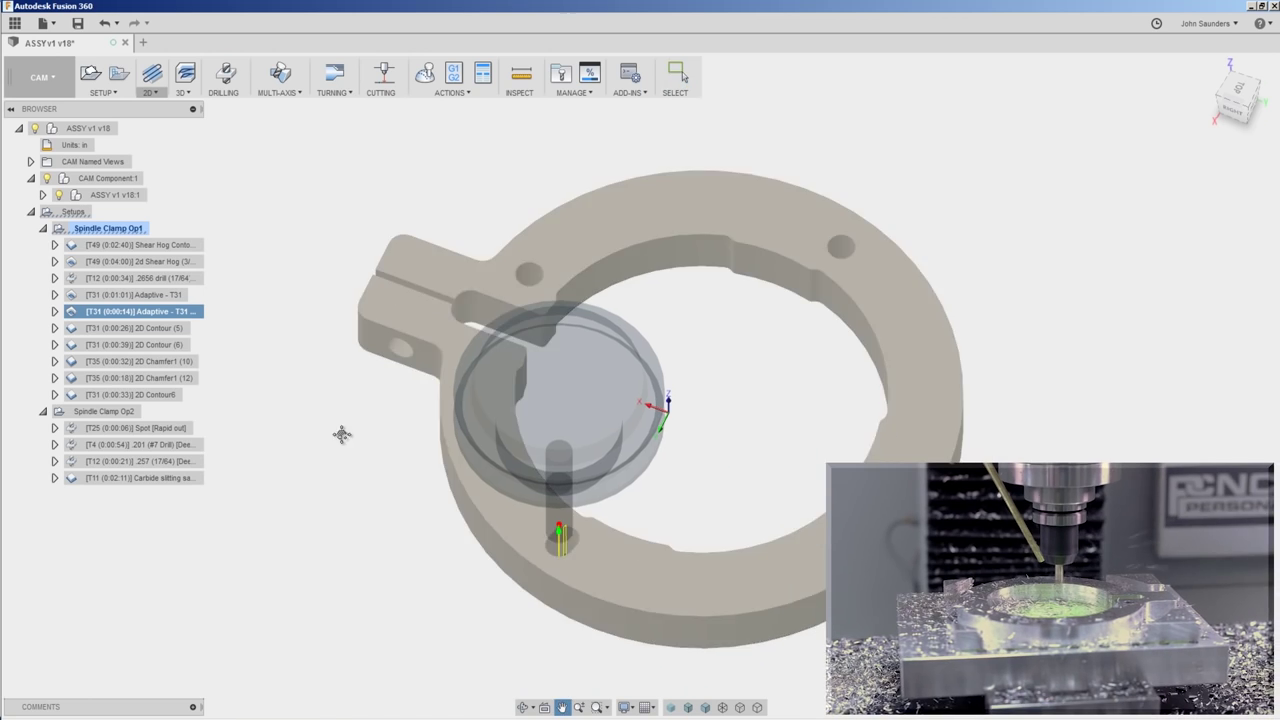
Step: Inspect the 2D Contour (6) toolpath around the outside of the split ring
middle_click_drag(341, 433, 640, 426, "shift")
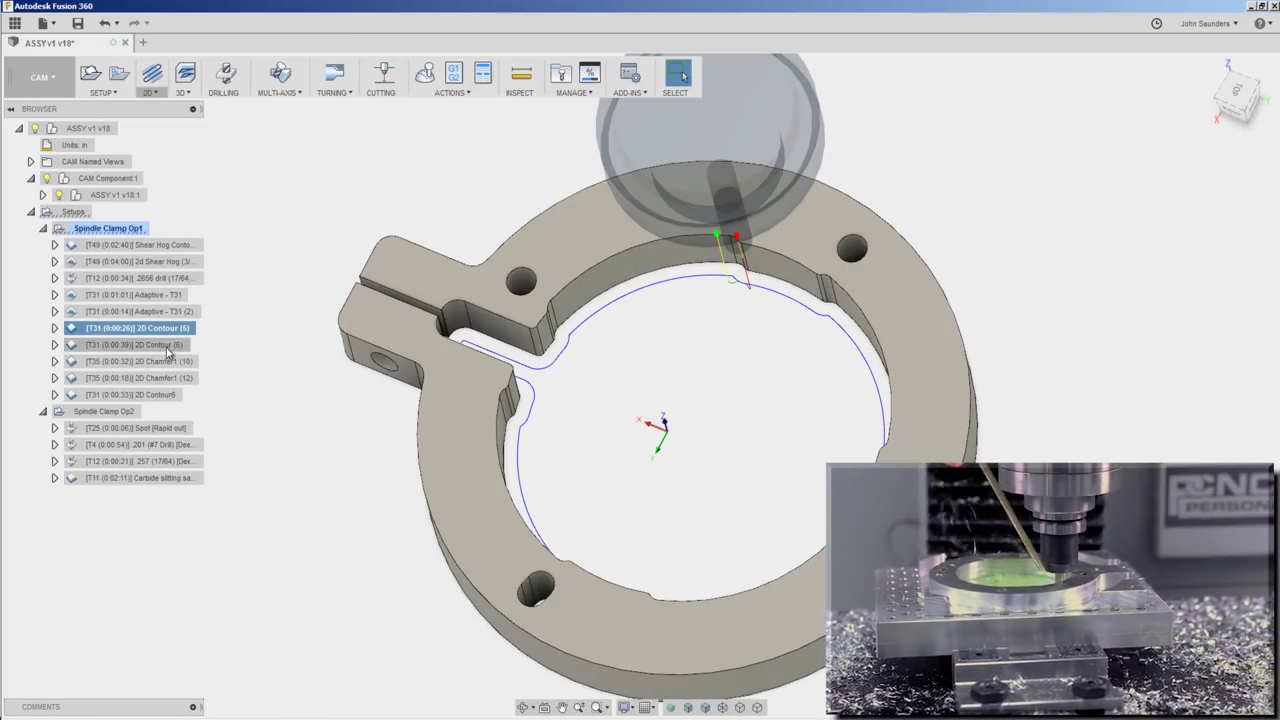
left_click(168, 345)
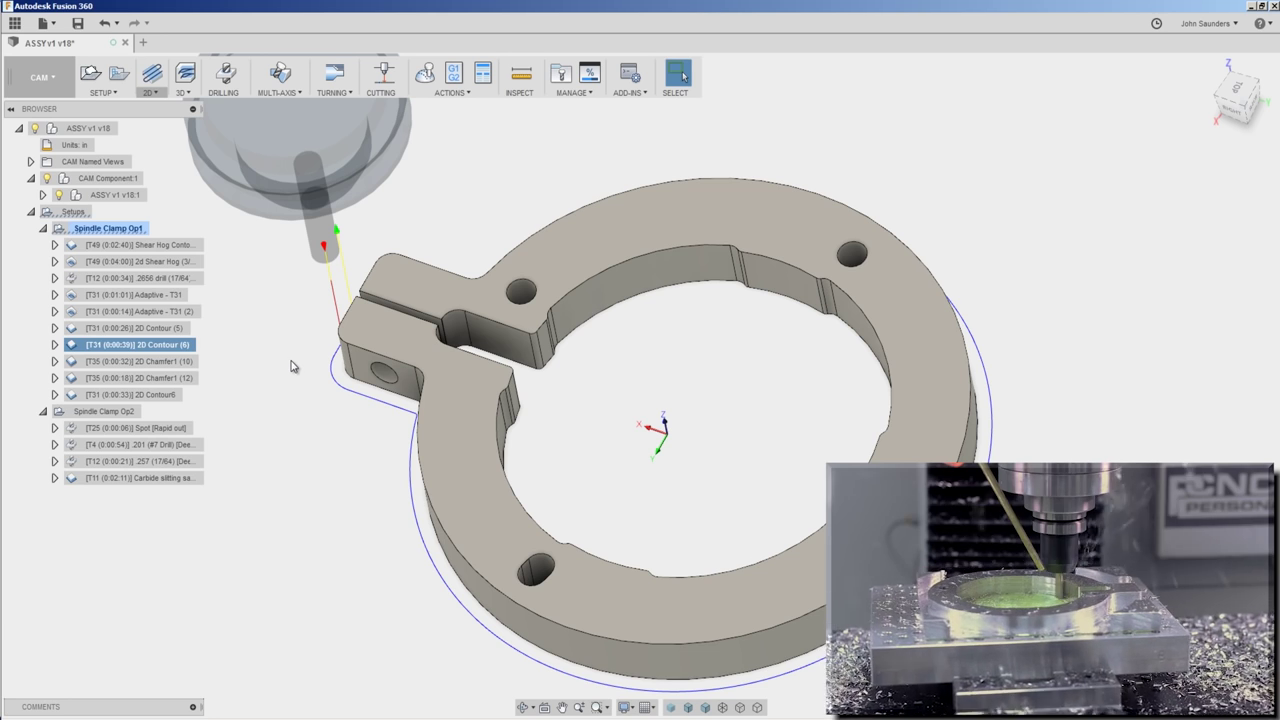
left_click(291, 366)
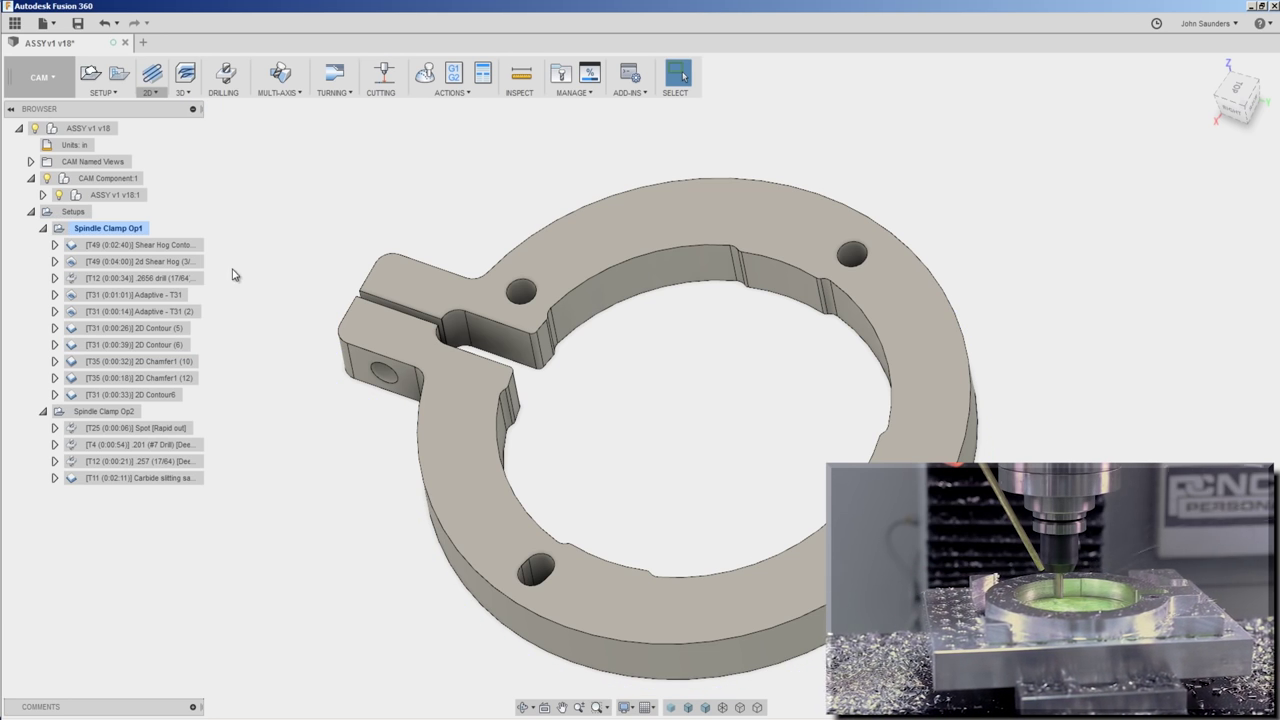
middle_click_drag(240, 304, 223, 266, "shift")
Step: Try to replace the contour selection of 2D Contour (5) with a chain picked from the ring's inner edge
left_click(167, 328)
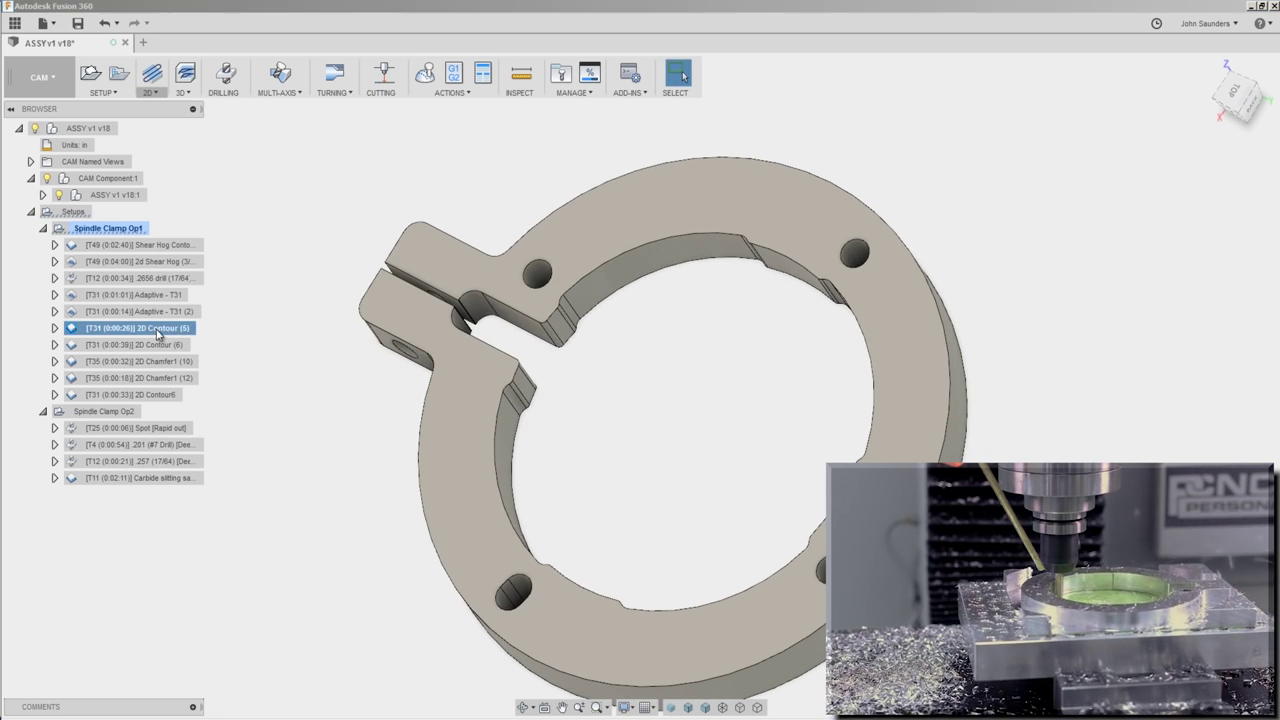
right_click(166, 330)
left_click(178, 341)
left_click(1029, 150)
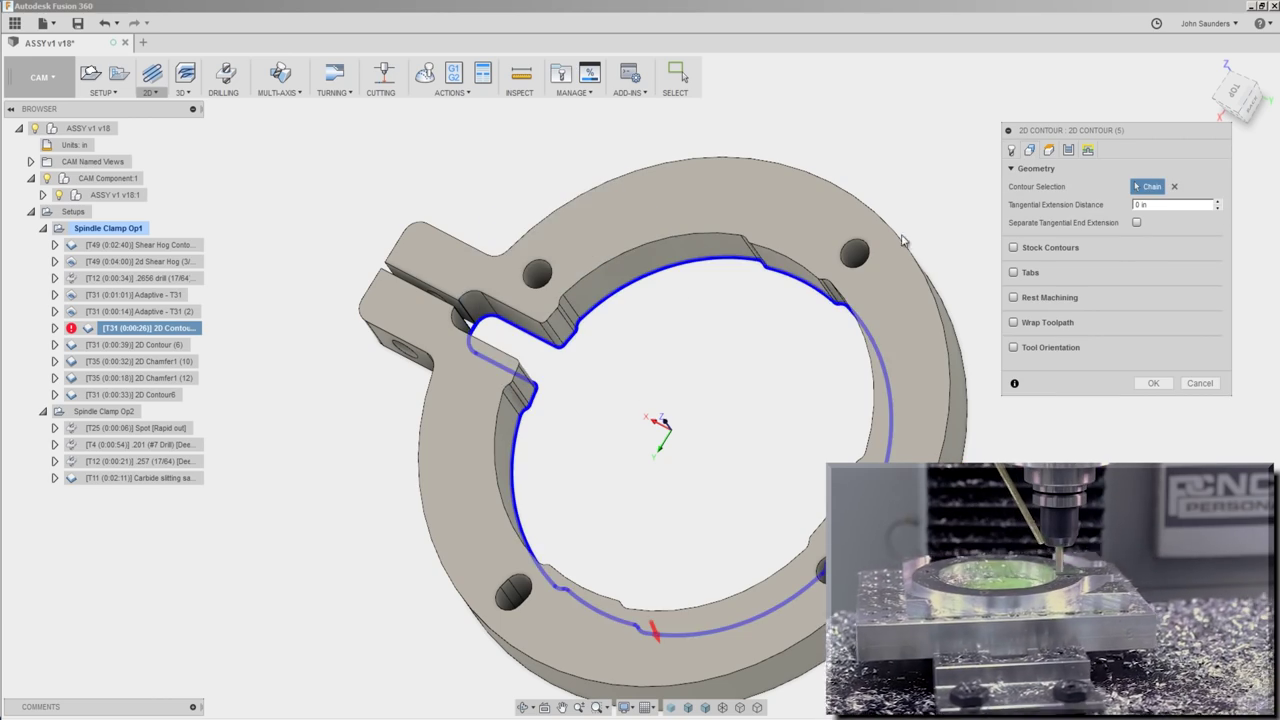
left_click(1176, 186)
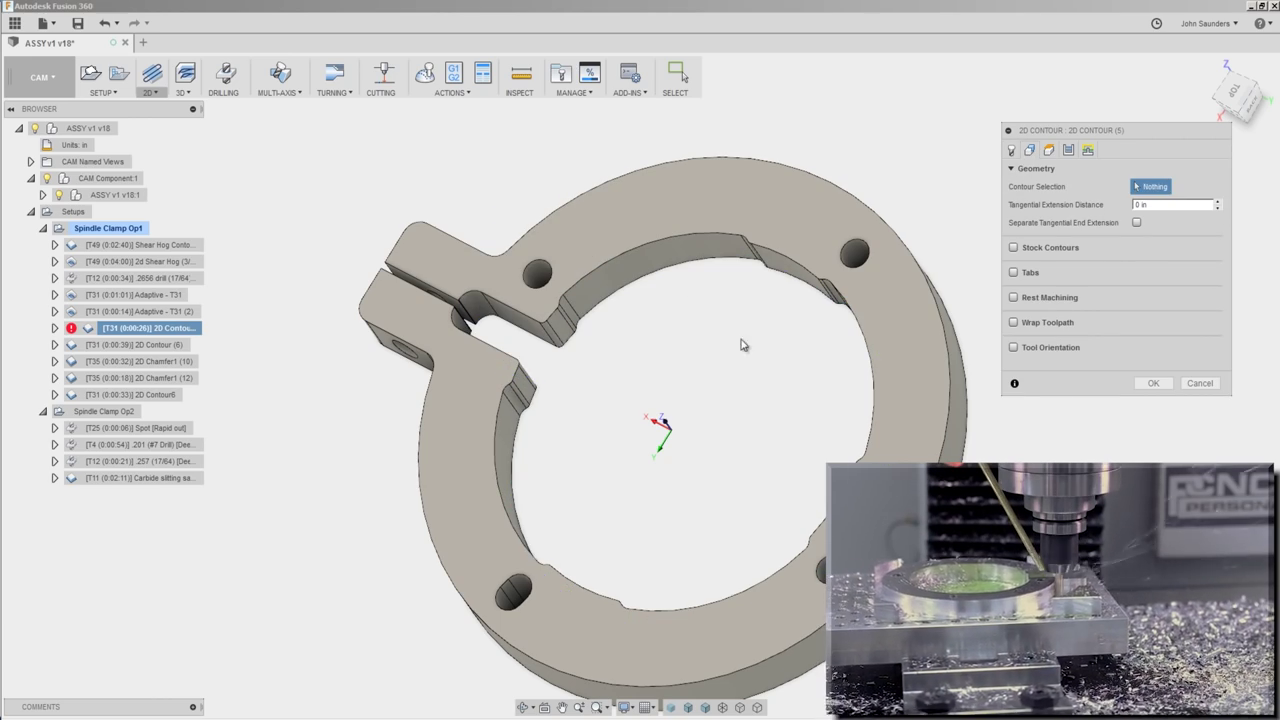
left_click(614, 294)
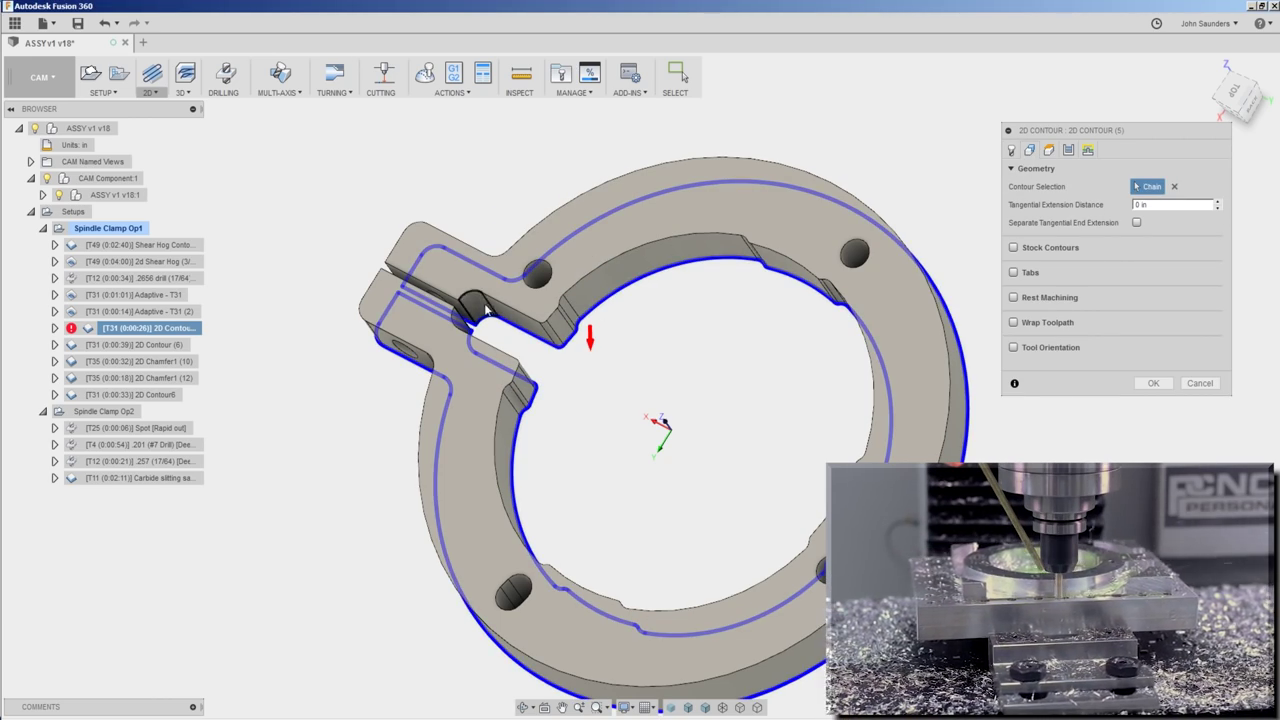
key("Return")
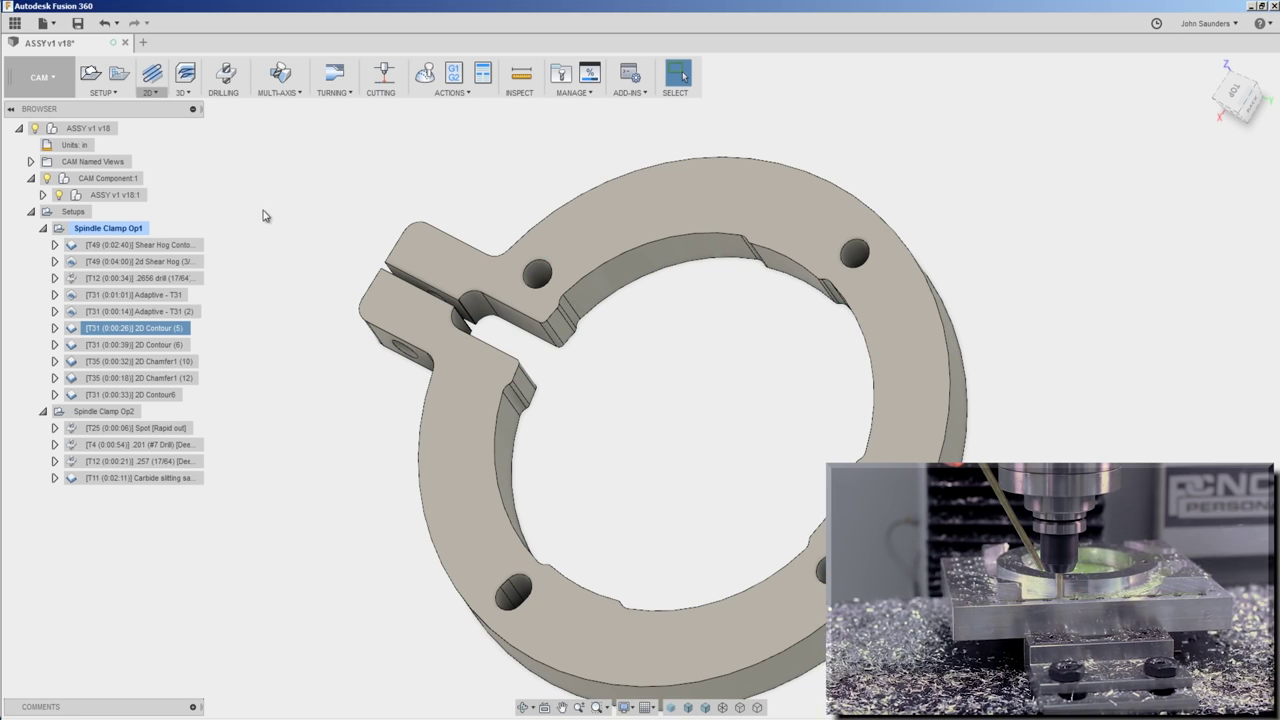
Step: Switch to the Model workspace and activate the Split ring - OP2 component
left_click(42, 80)
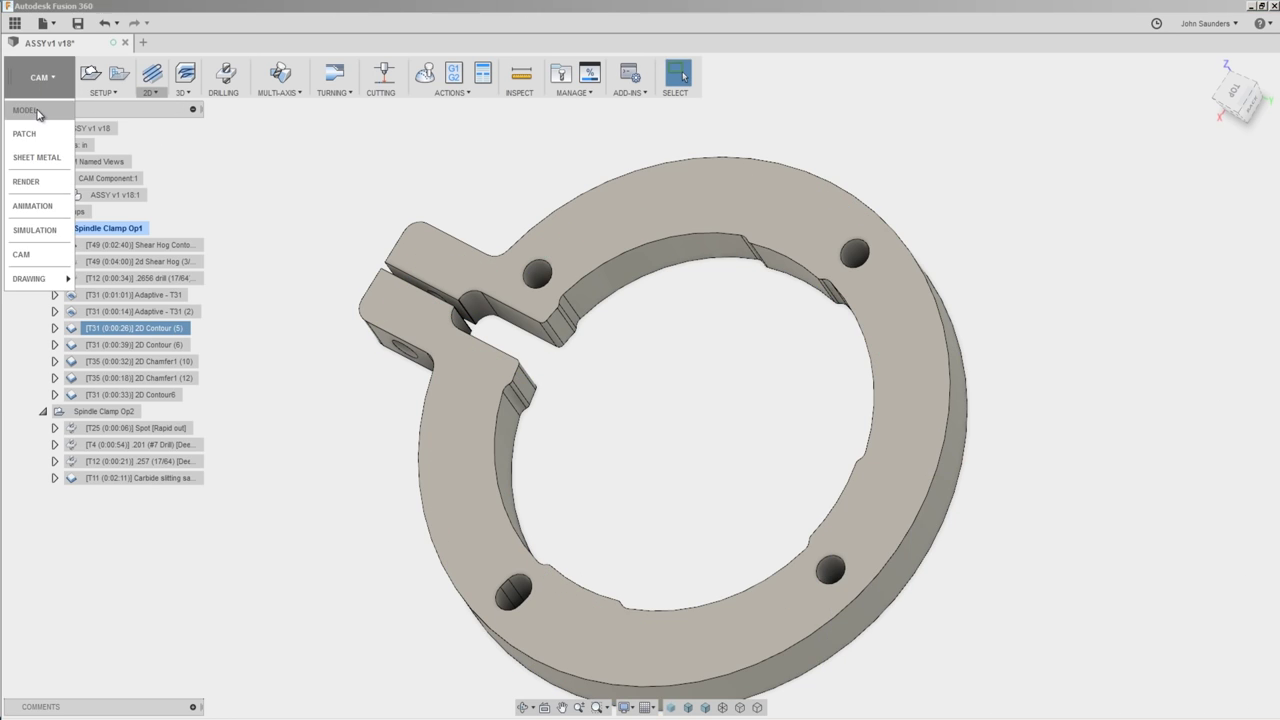
left_click(30, 110)
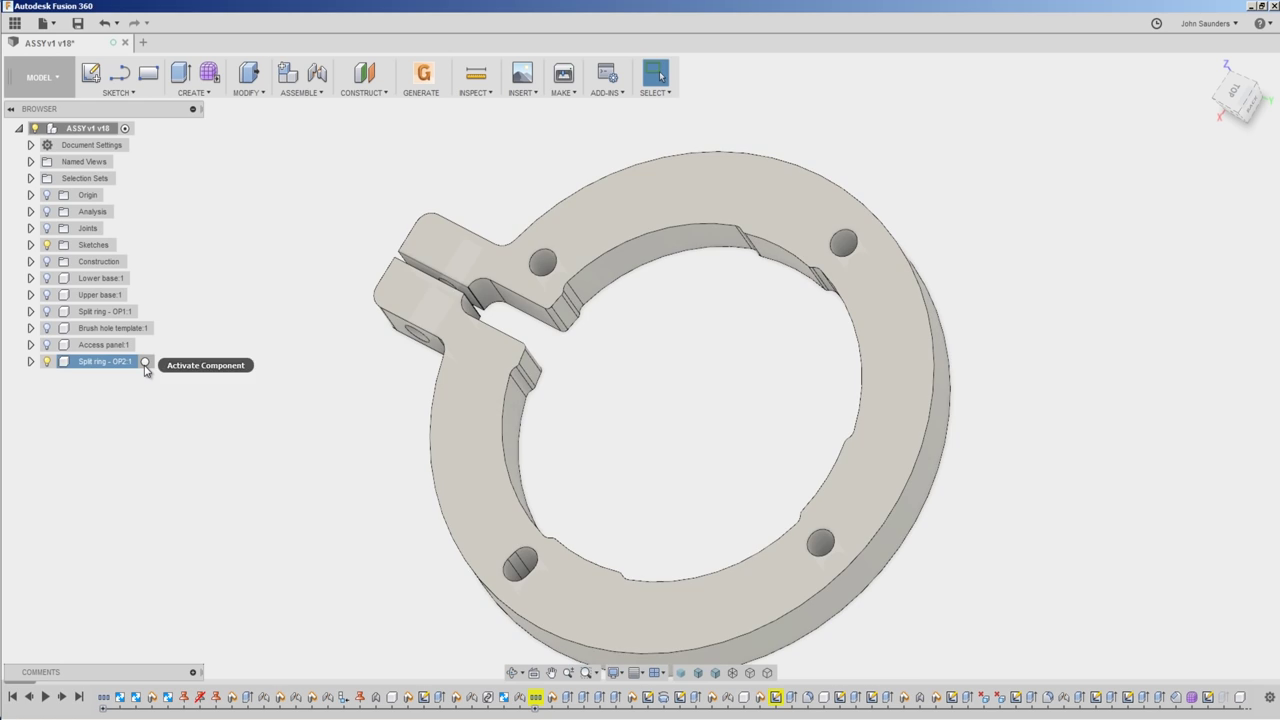
left_click(145, 363)
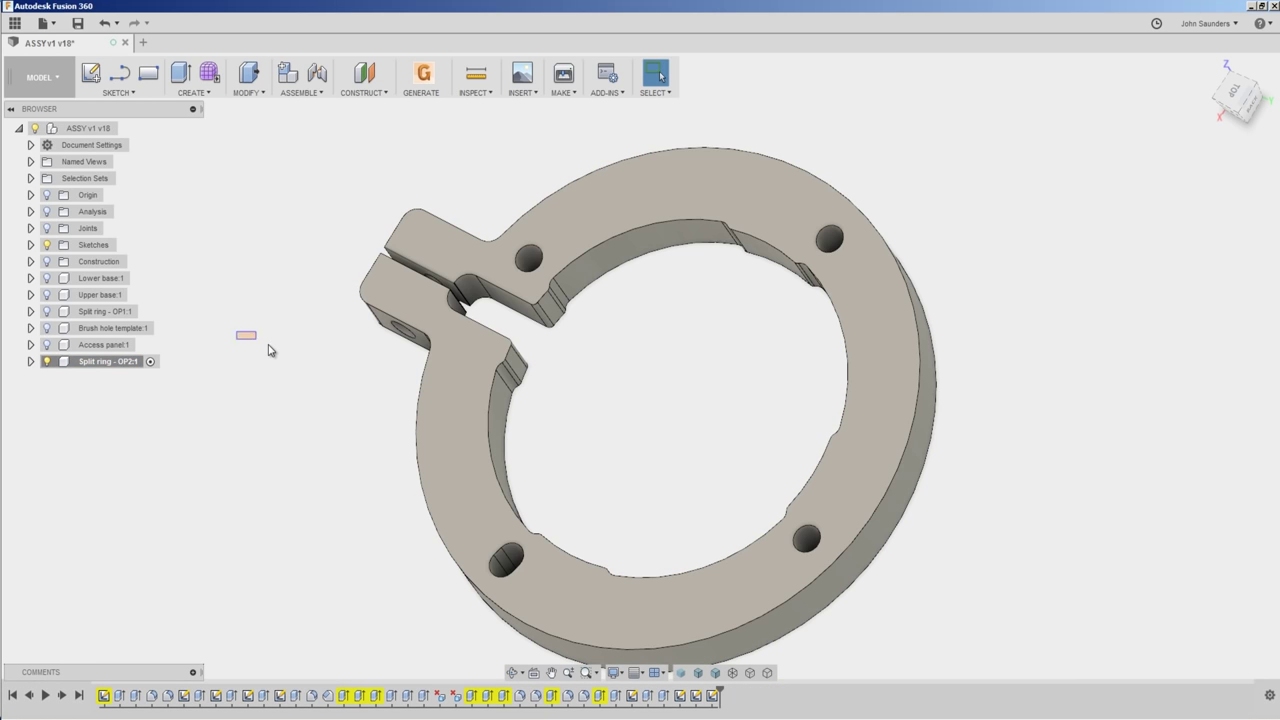
Step: Project the outline of the split ring's underside face into a new sketch on that face
key("p")
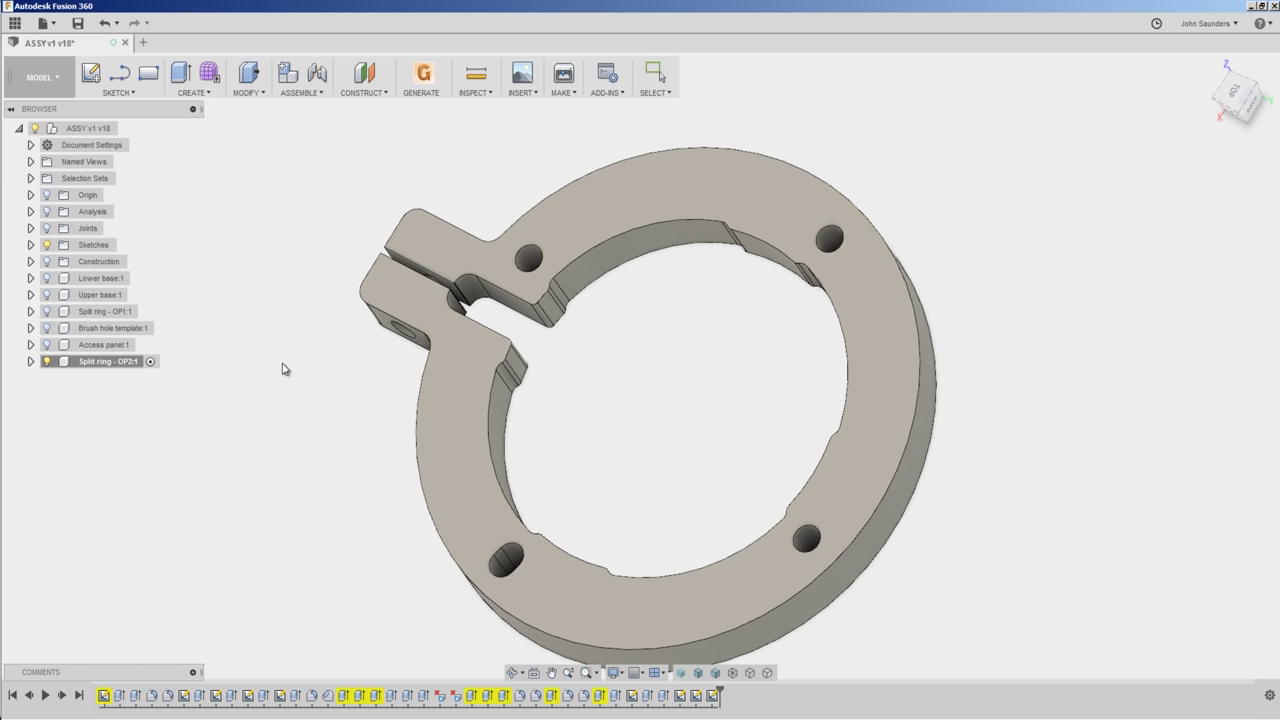
middle_click_drag(283, 369, 478, 508, "shift")
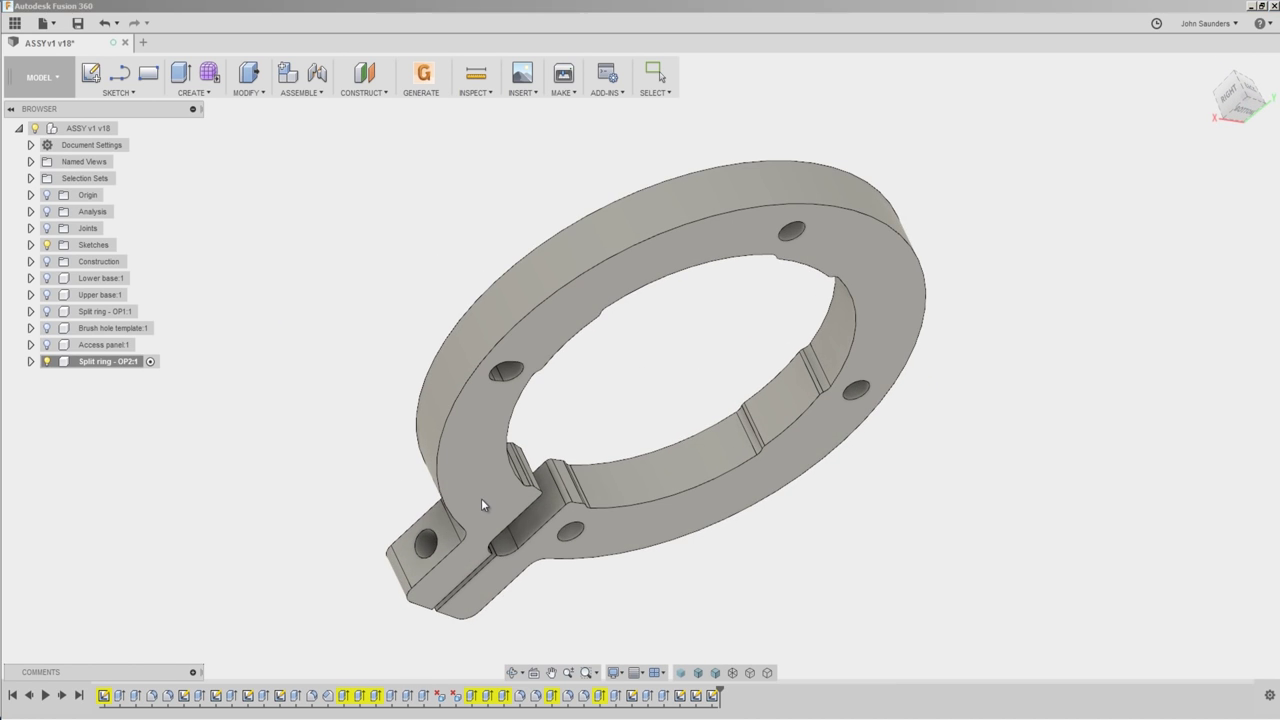
left_click(481, 498)
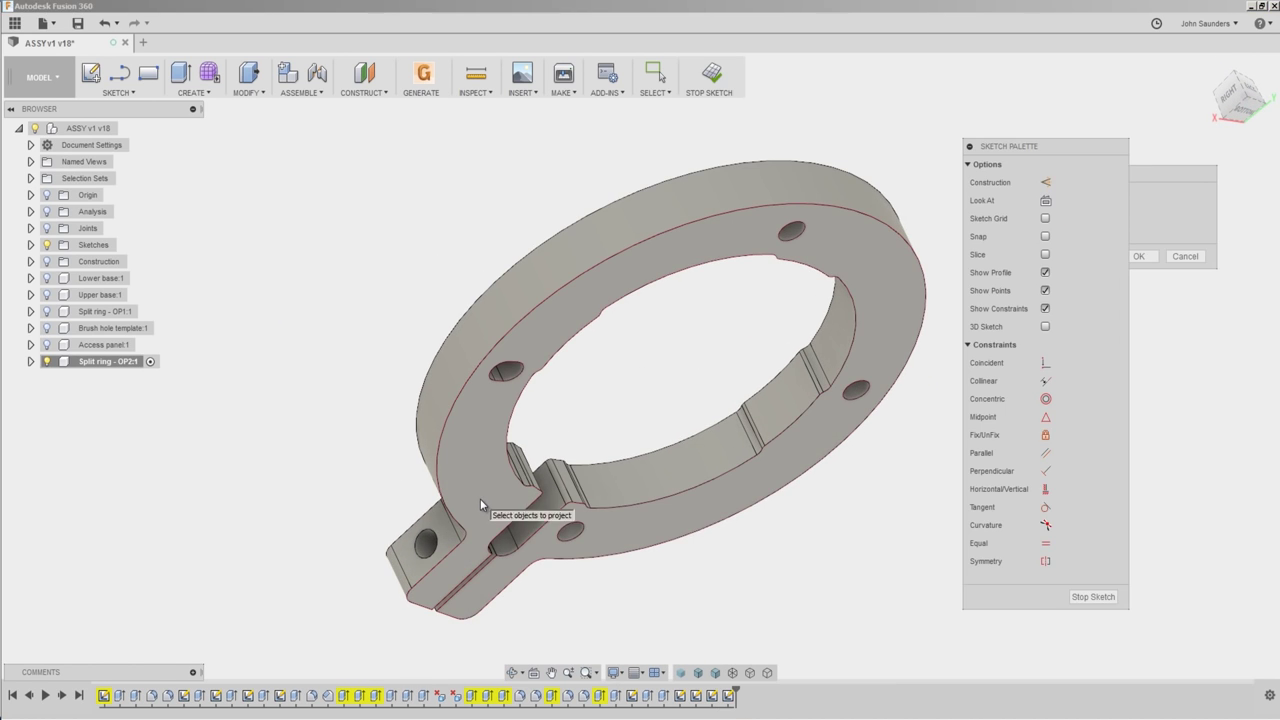
left_click(484, 440)
mouse_move(484, 440)
middle_mouse_down("shift")
mouse_move(435, 360)
mouse_move(572, 430)
middle_mouse_up("shift")
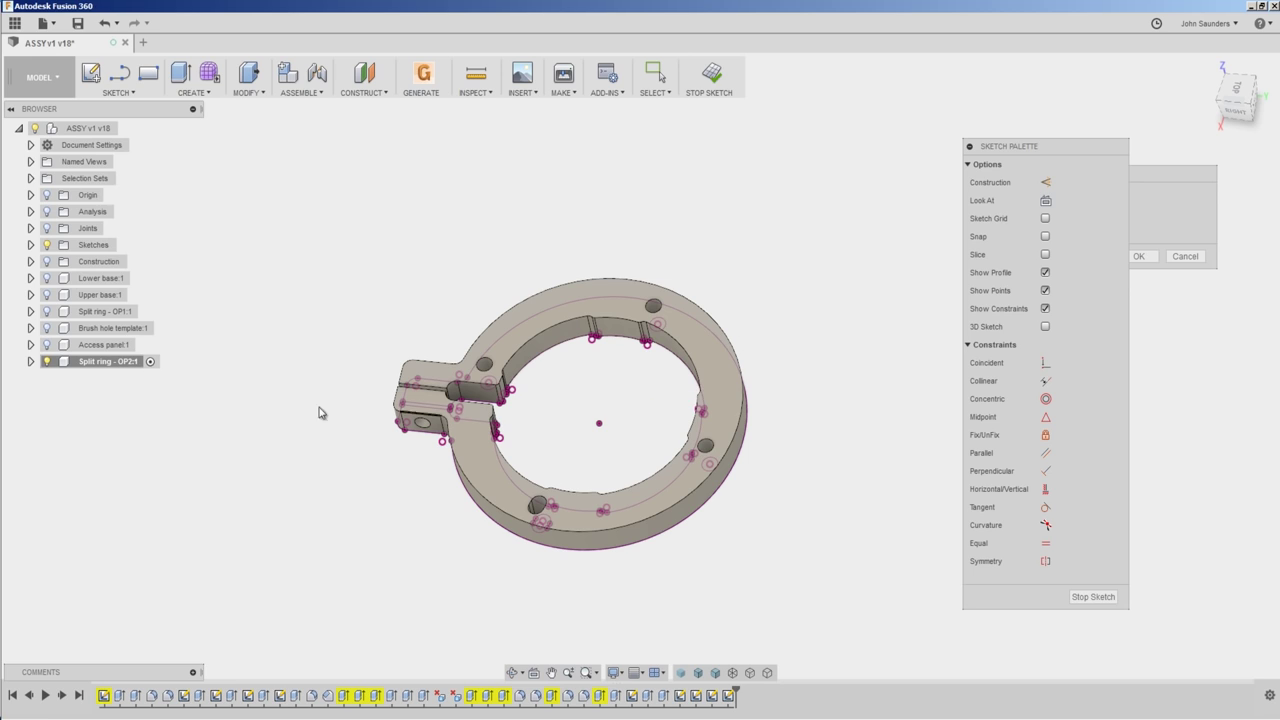
Step: Hide Body1 of the Split ring - OP2 component and finish the sketch
left_click(31, 361)
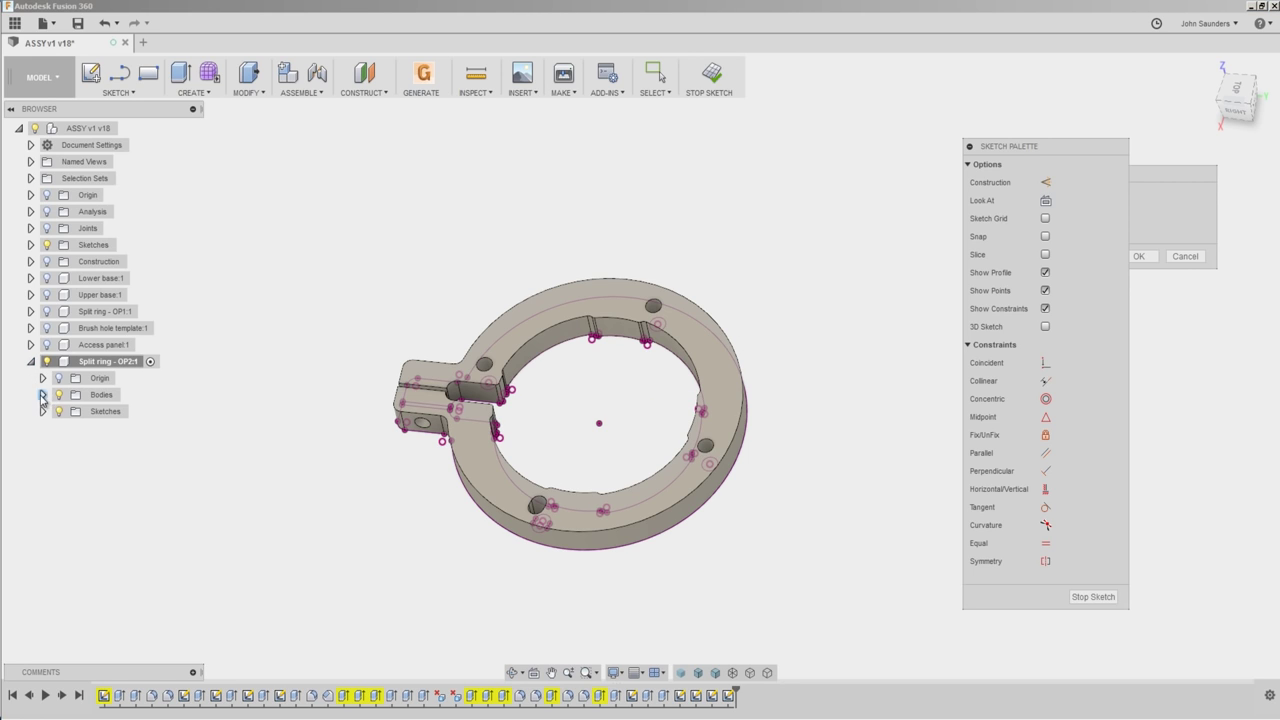
left_click(71, 411)
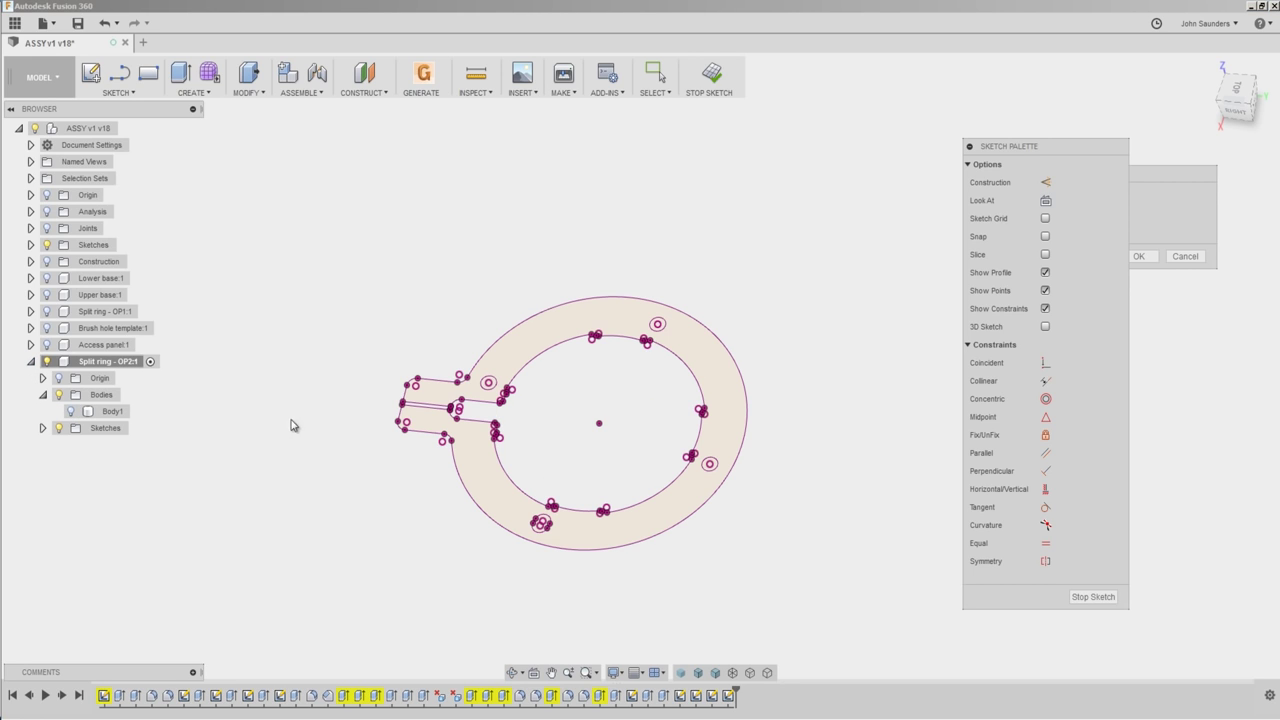
left_click(1093, 597)
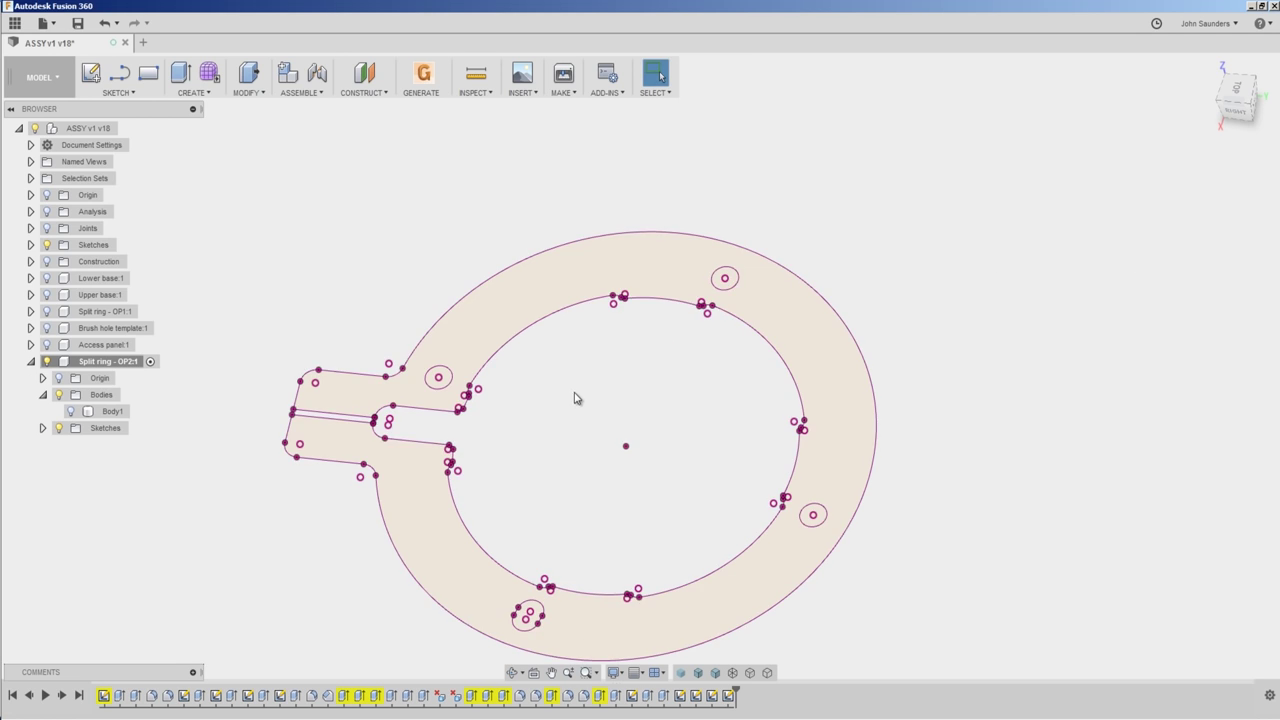
Step: Draw a line closing the narrow slit's inner end, where it meets the rounded slot
key("l")
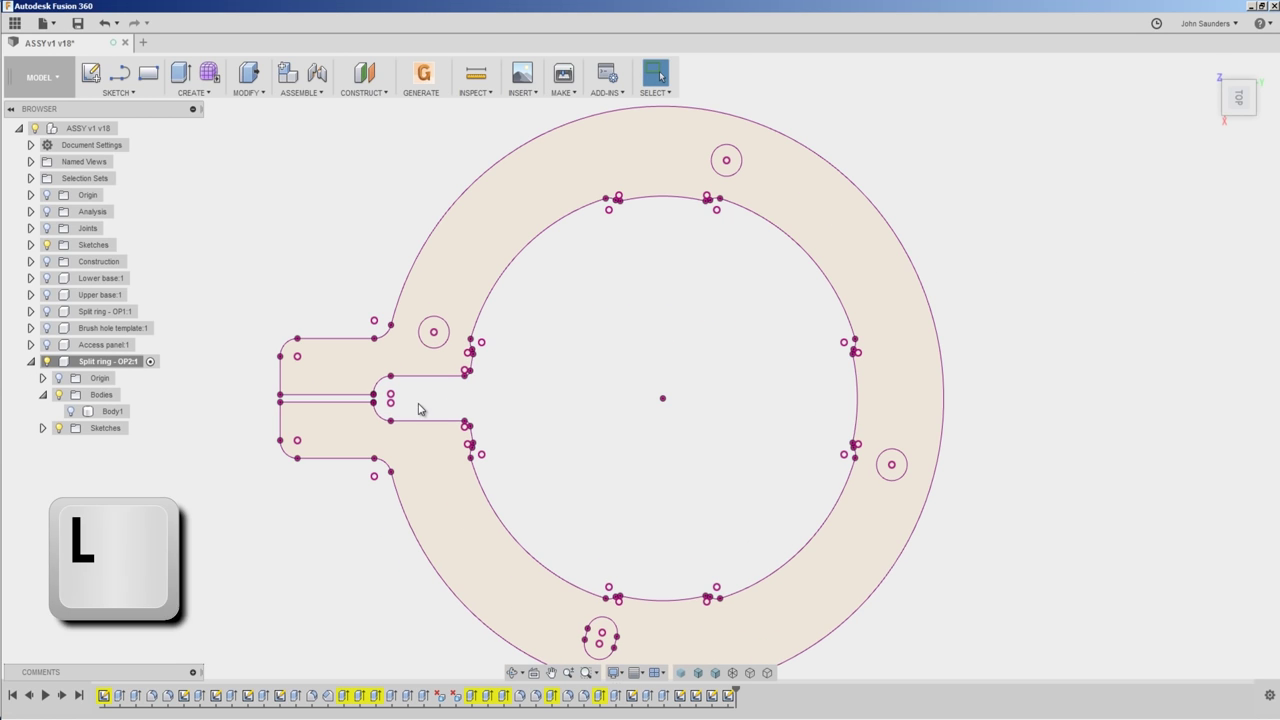
scroll(397, 400, "up", 5)
scroll(381, 410, "up", 2)
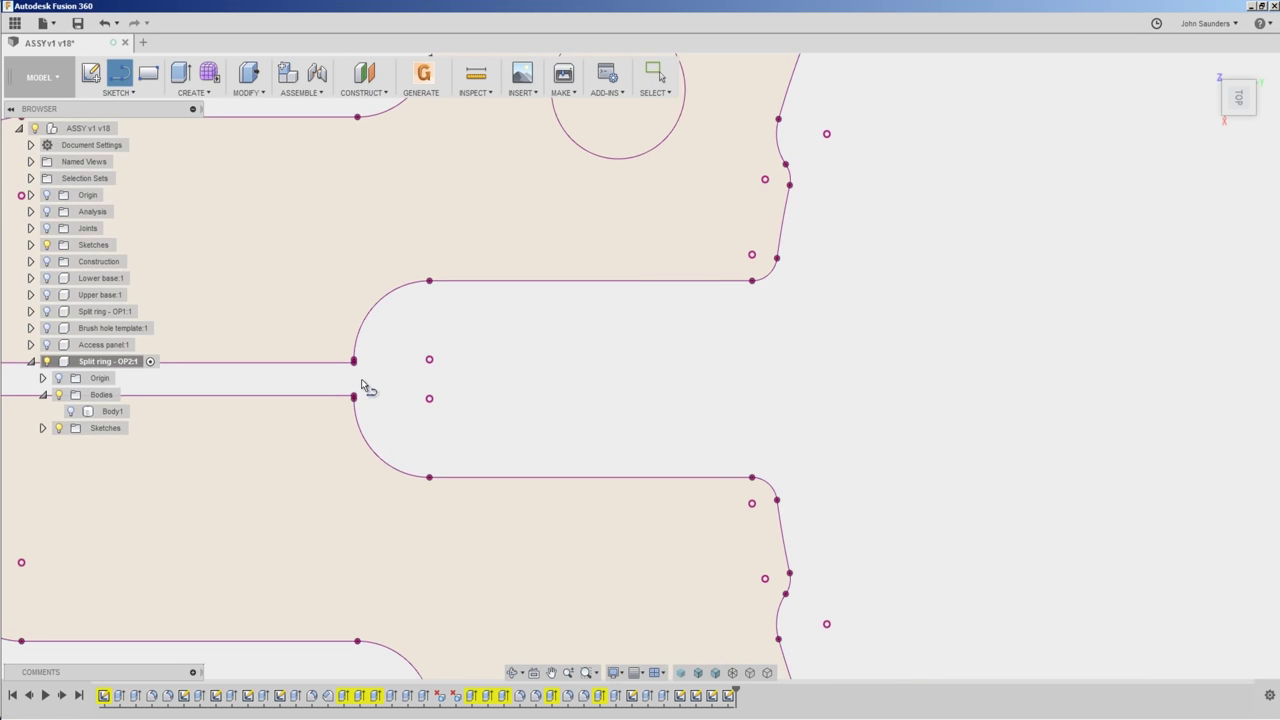
scroll(363, 386, "up", 4)
left_click(334, 446)
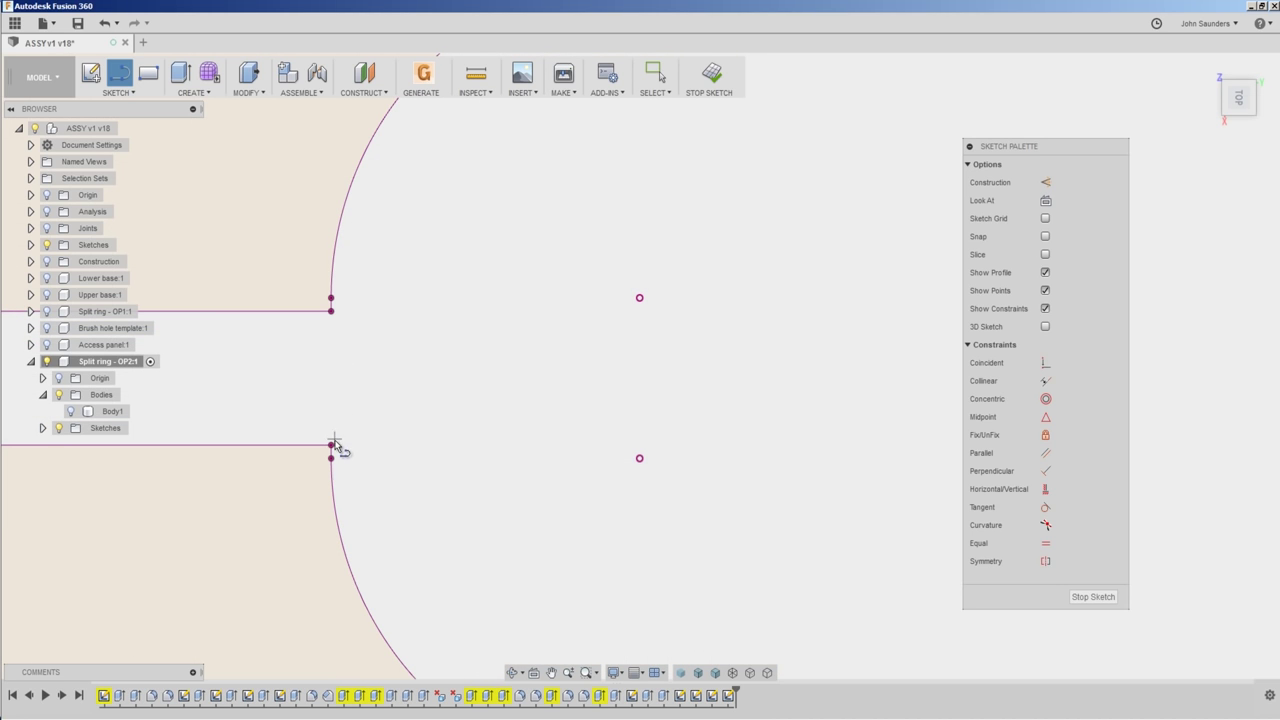
scroll(340, 440, "down", 3)
left_click(336, 381)
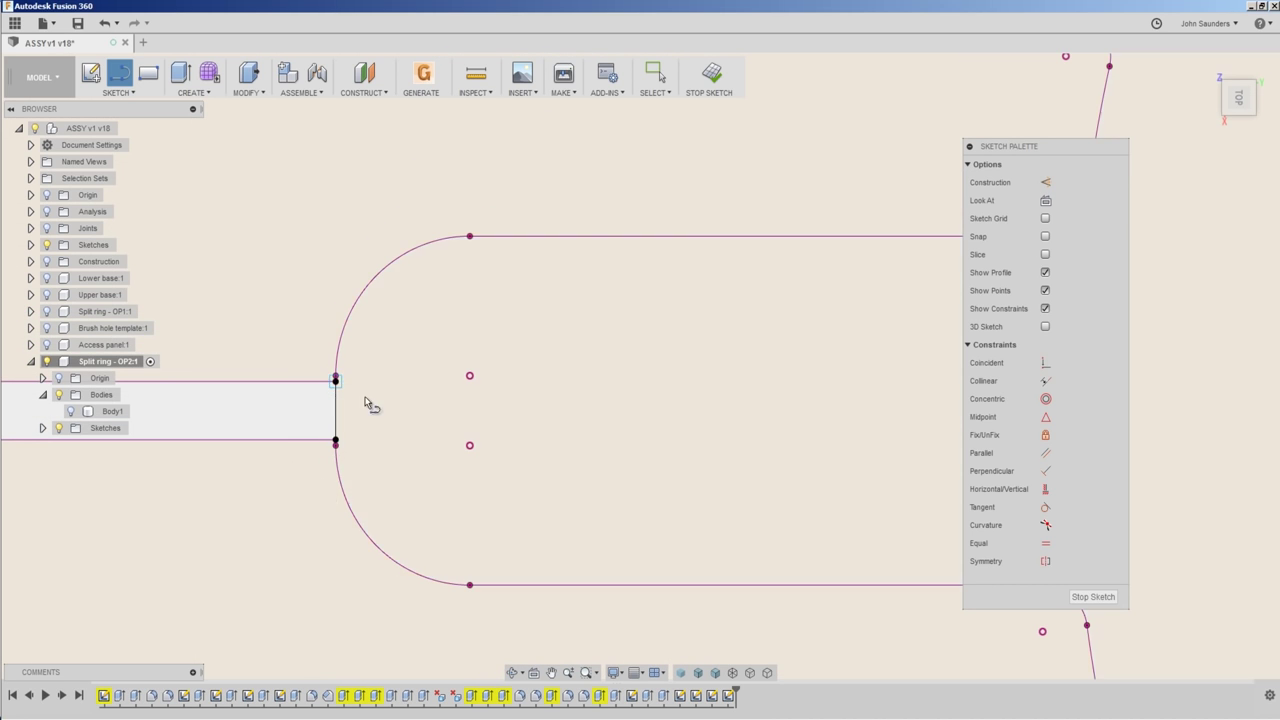
Step: Draw a line closing the narrow slit's outer end, at the edge of the clamp ears
scroll(420, 402, "down", 4)
left_click(420, 377)
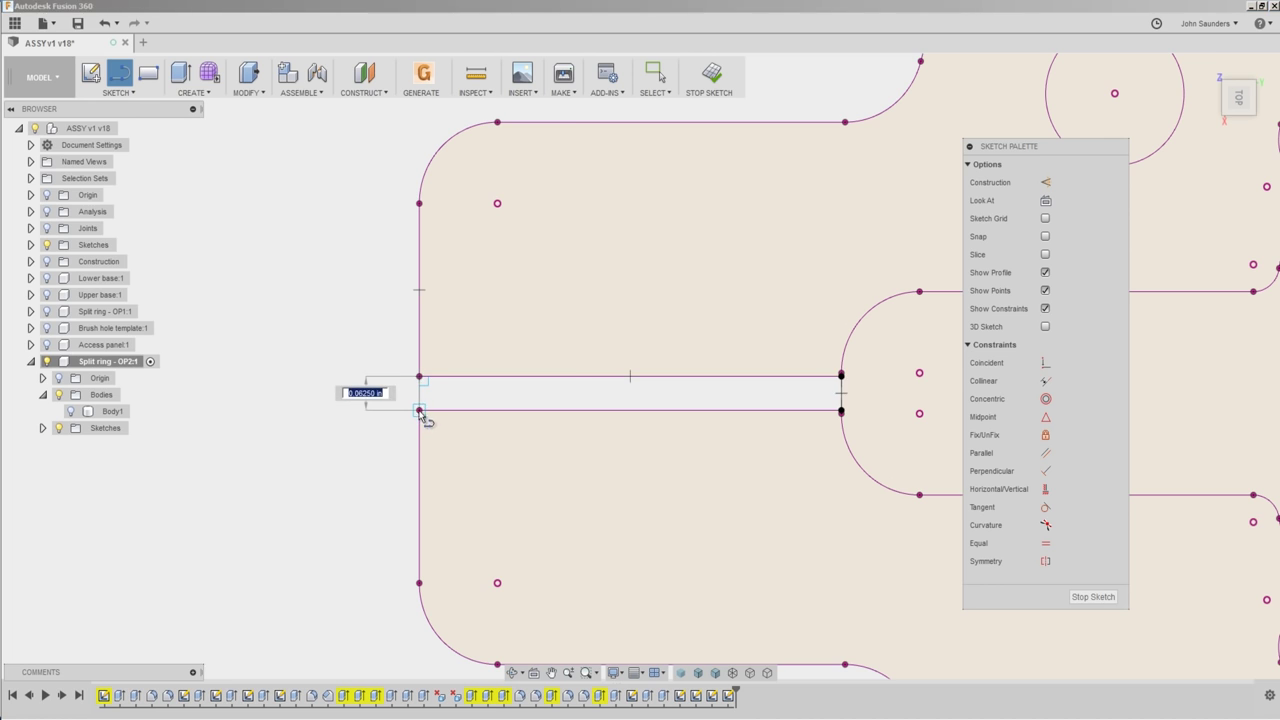
left_click(420, 410)
scroll(420, 412, "down", 5)
scroll(481, 373, "down", 3)
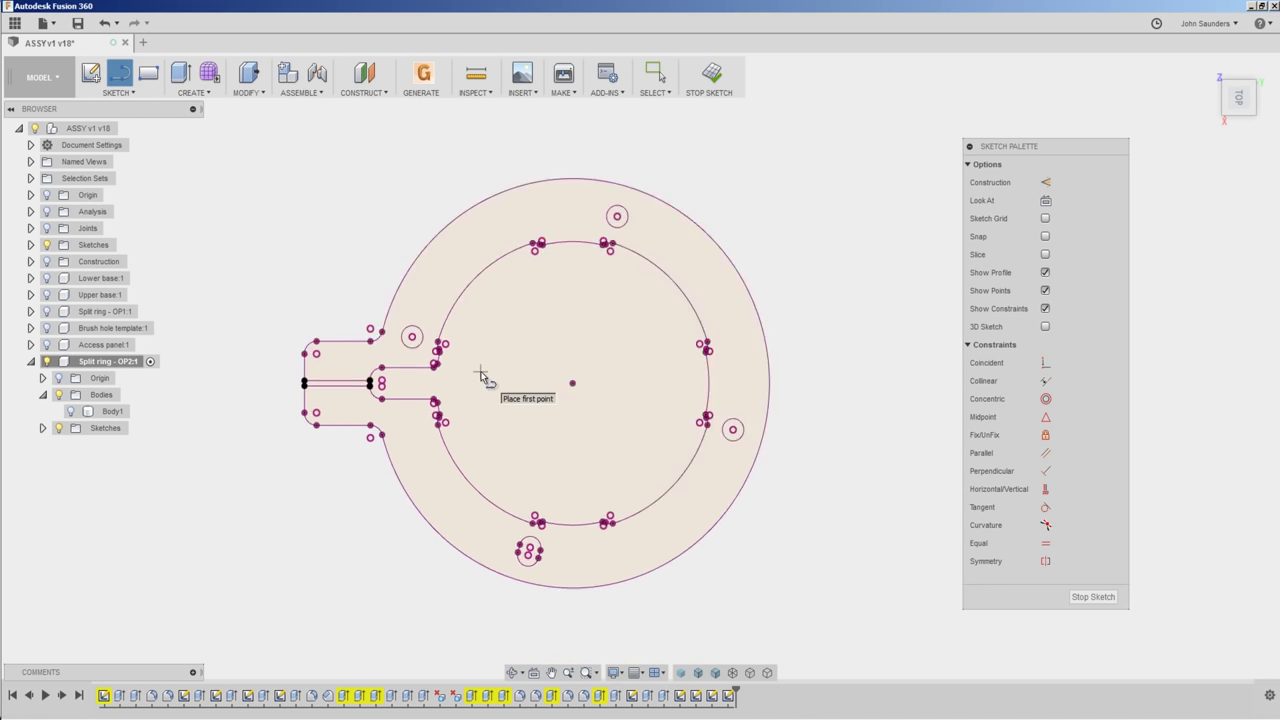
Step: Check the closed slit ends and break the projection link of all the sketch geometry
scroll(385, 385, "up", 5)
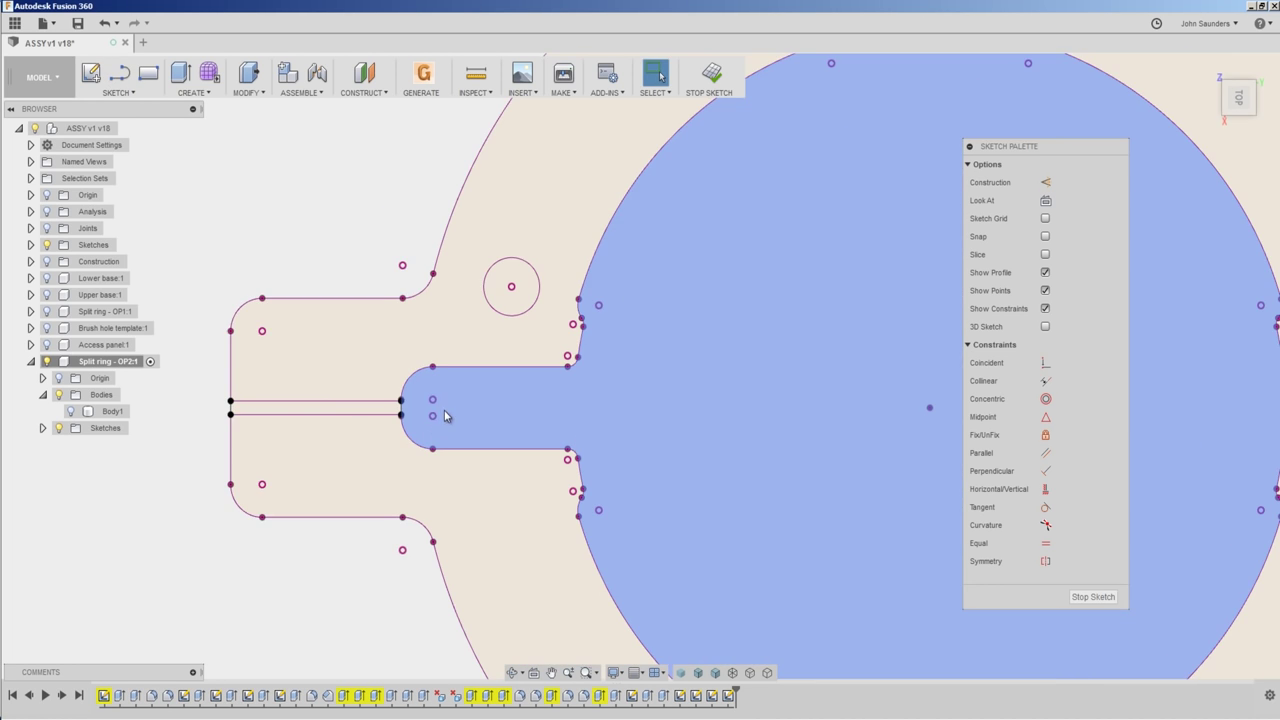
scroll(397, 392, "up", 3)
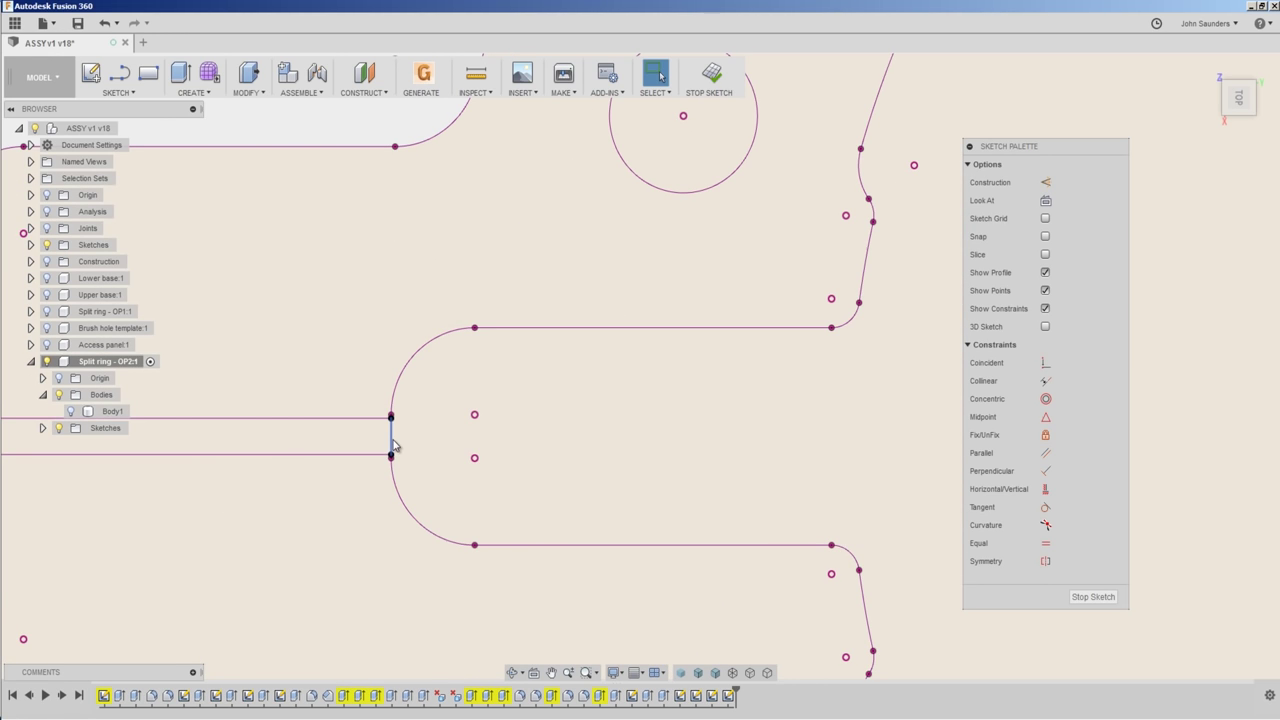
scroll(394, 400, "down", 8)
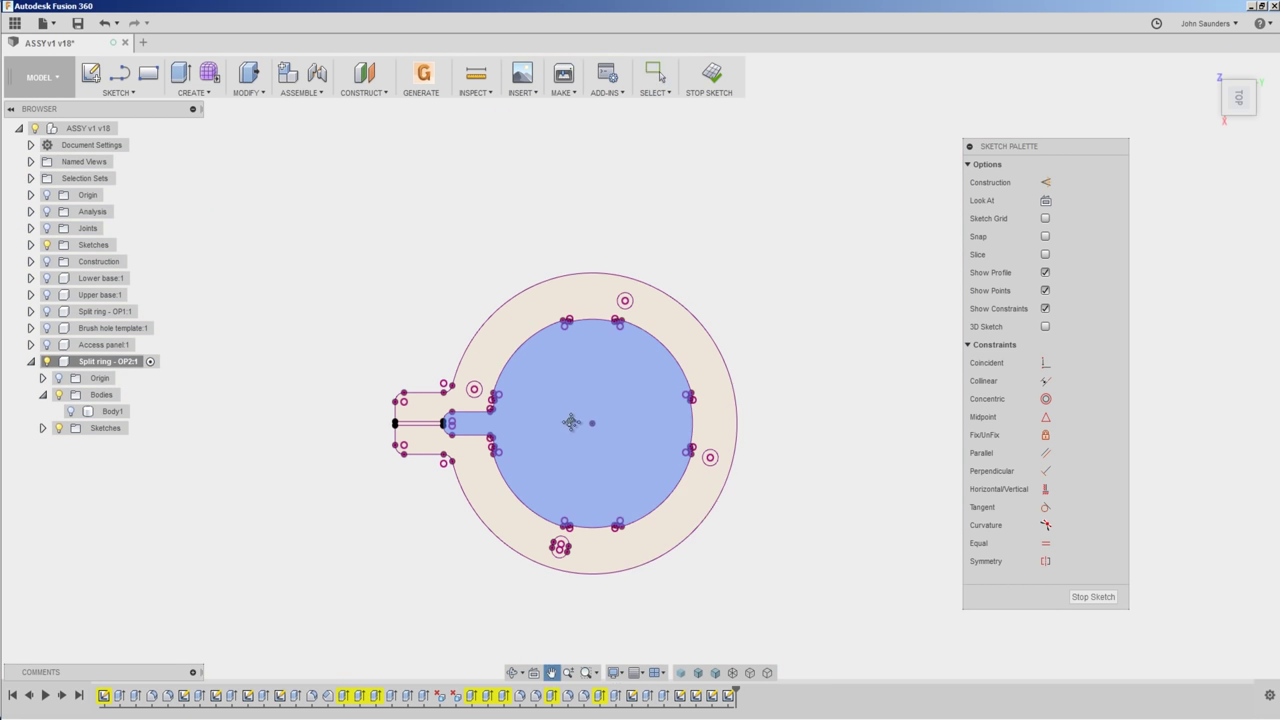
left_click_drag(418, 304, 778, 582)
right_click(807, 362)
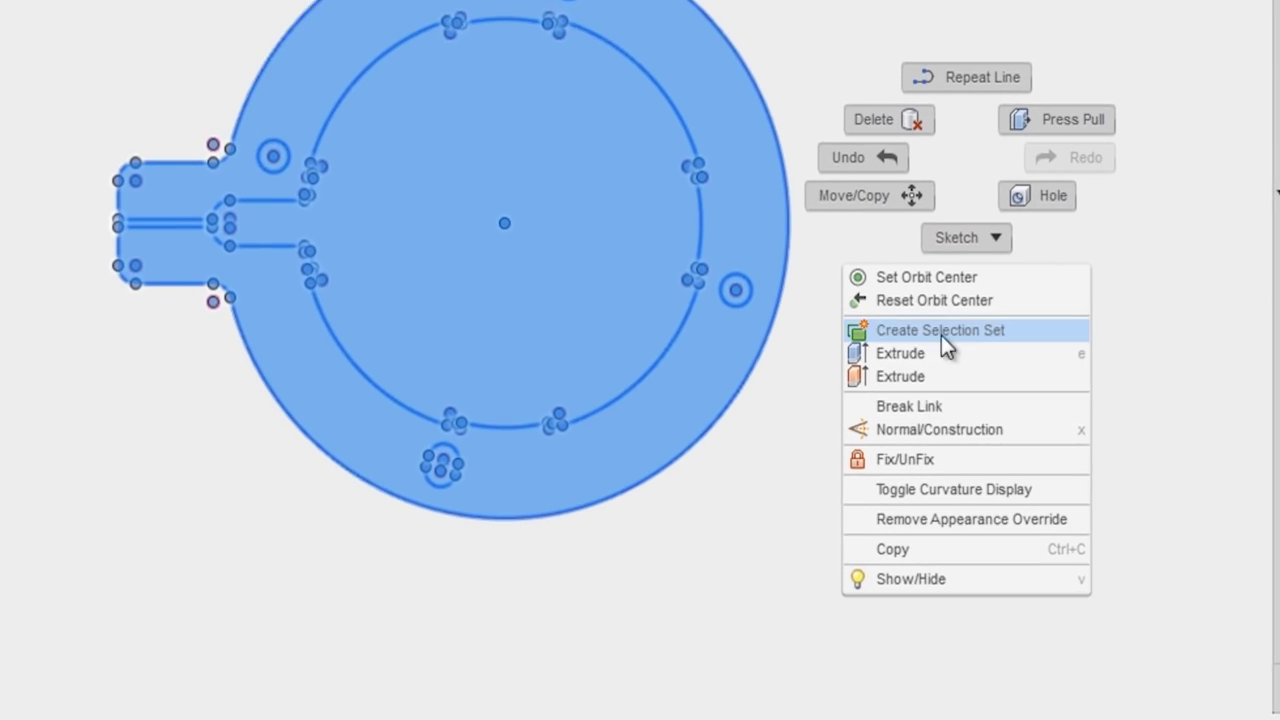
key("Escape")
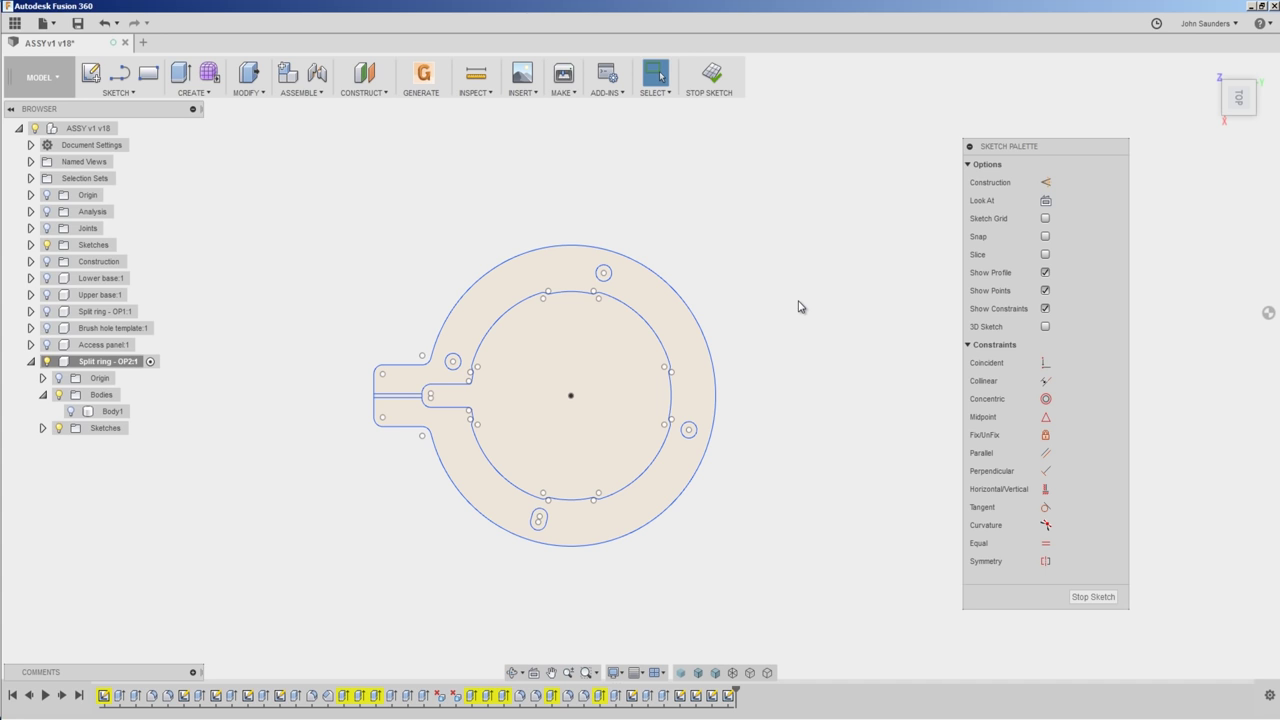
Step: Delete the hole outlines and the slit's two long lines, keeping only the ring's outer and inner contours
mouse_move(580, 259)
left_mouse_down()
mouse_move(629, 297)
mouse_move(624, 288)
left_mouse_up()
key("Delete")
scroll(397, 411, "up", 3)
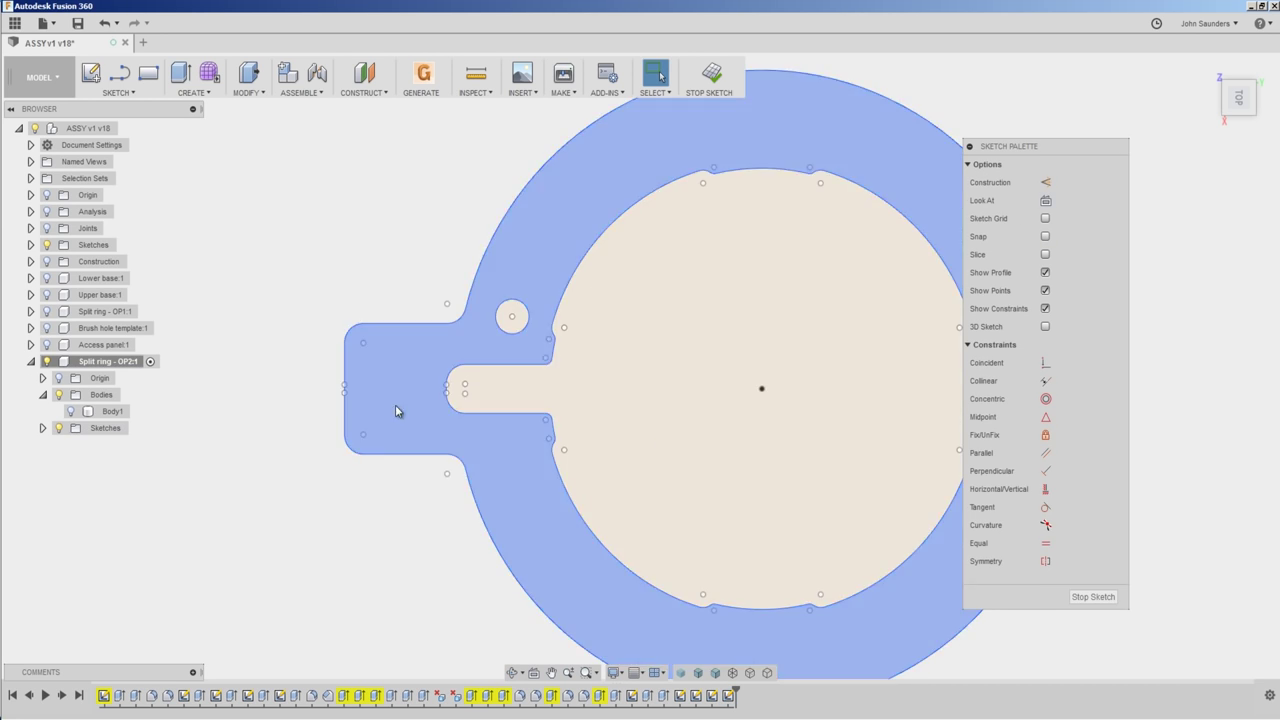
scroll(443, 291, "down", 2)
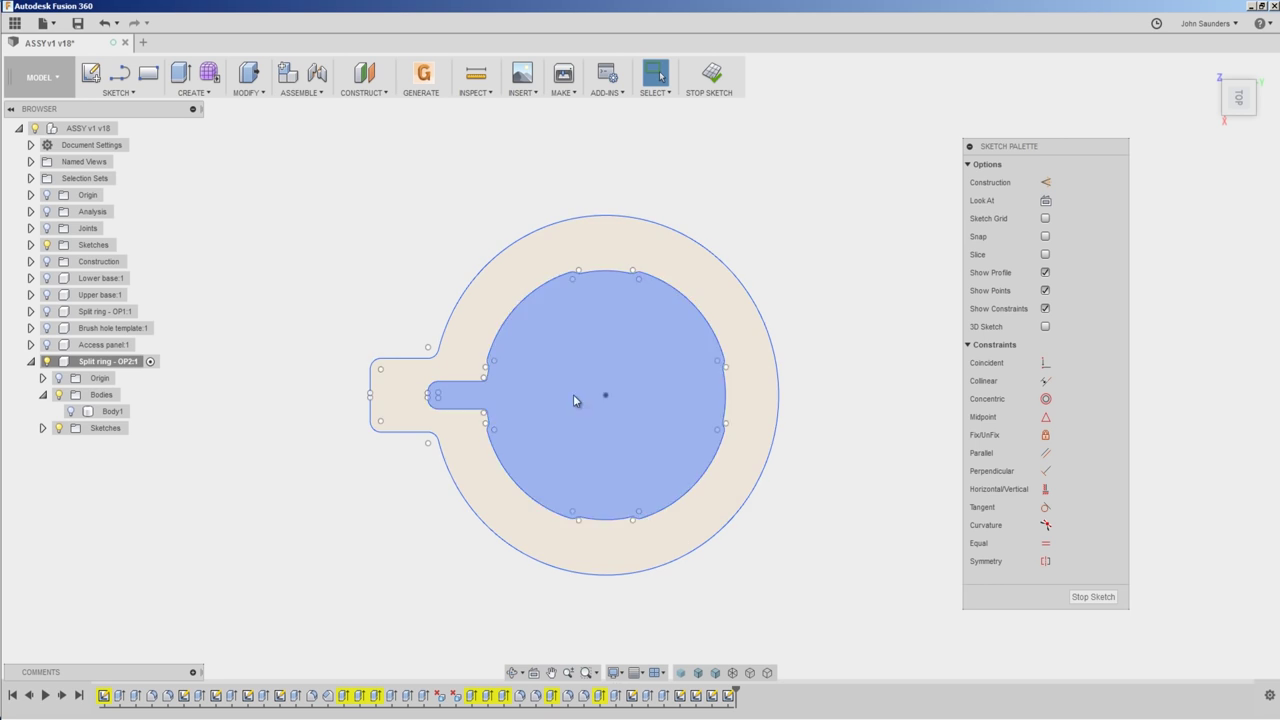
scroll(484, 207, "down", 2)
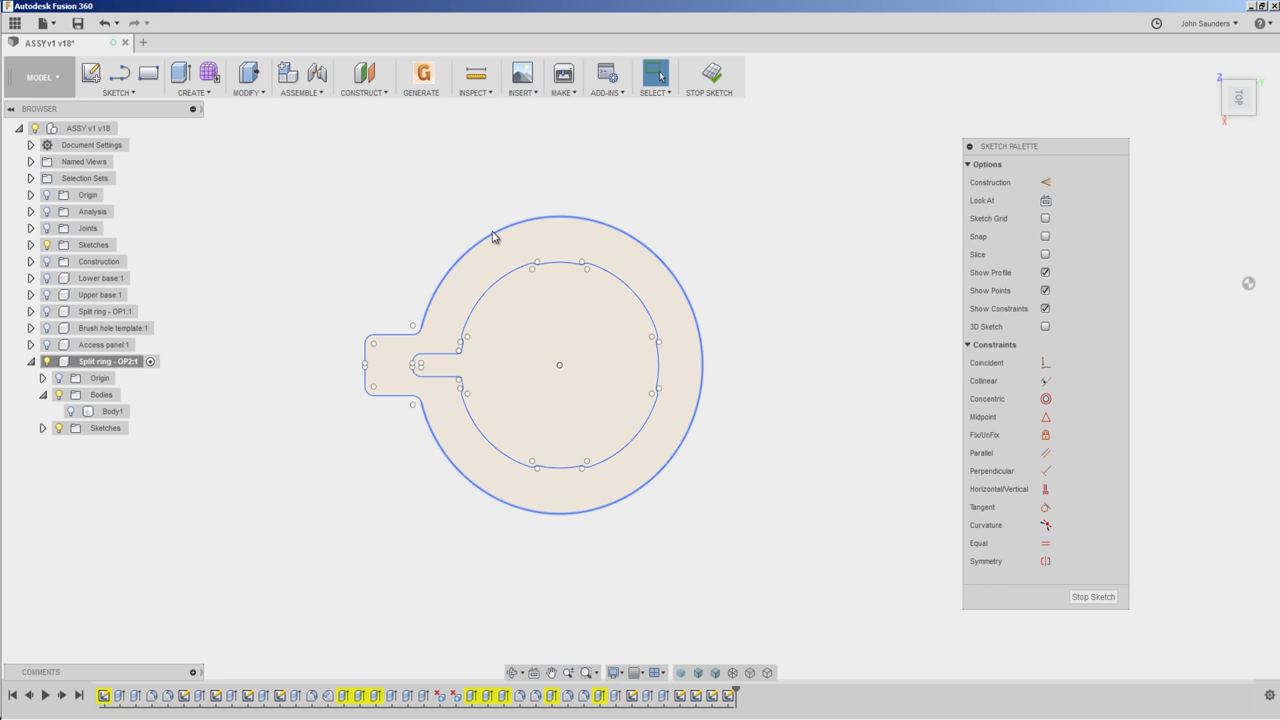
Step: Try enlarging the ring's outer arc, undo that change, and fix all the remaining sketch geometry in place
left_click_drag(493, 236, 478, 195)
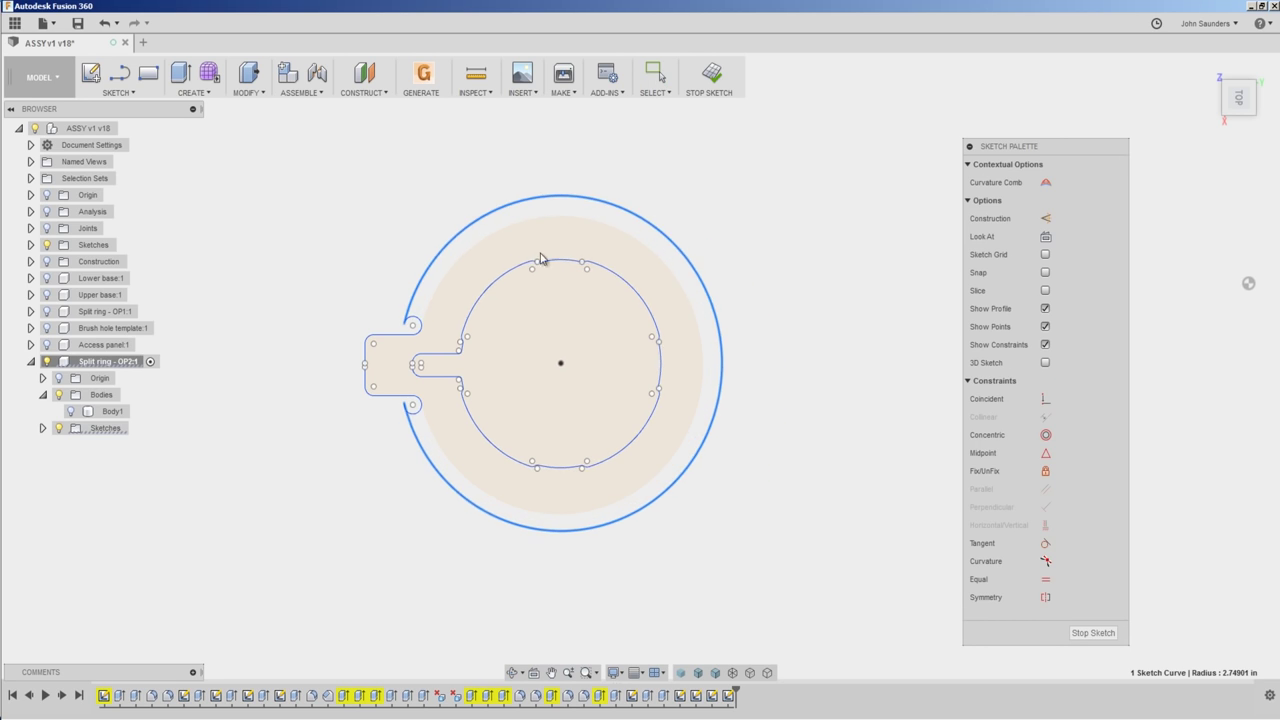
key("ctrl+z")
mouse_move(306, 180)
left_mouse_down()
mouse_move(674, 411)
mouse_move(776, 553)
left_mouse_up()
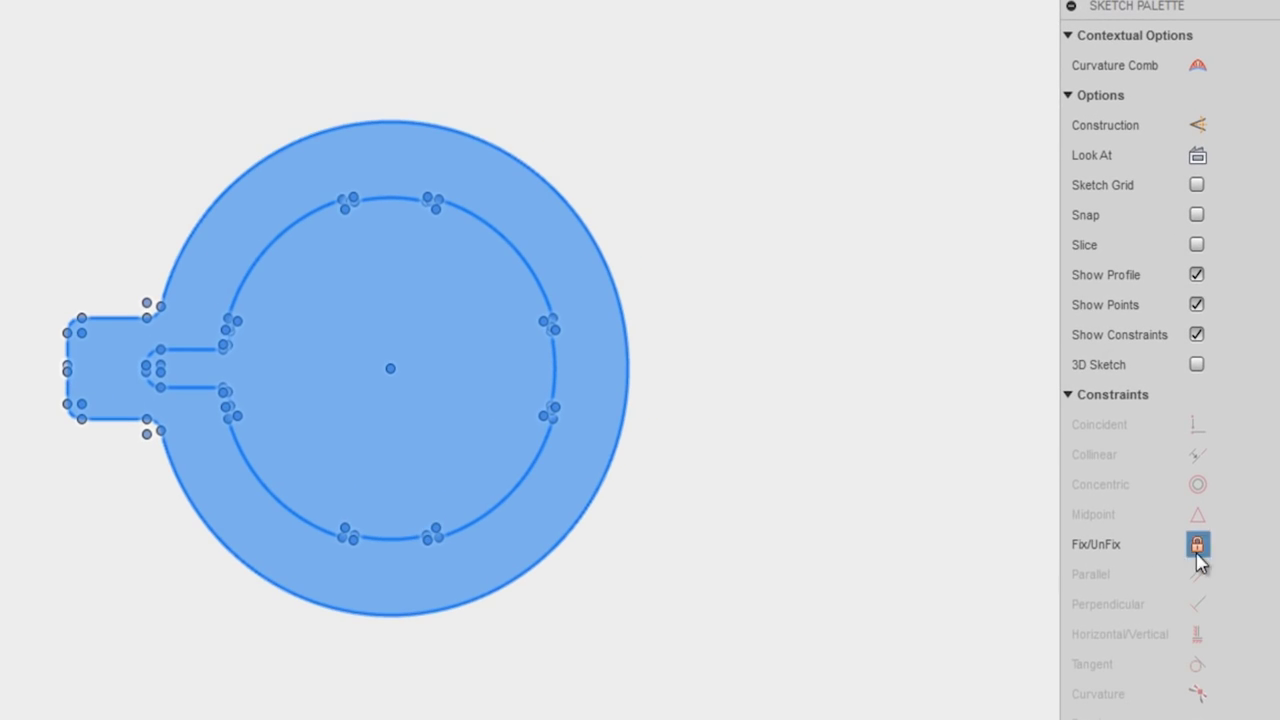
left_click(1197, 545)
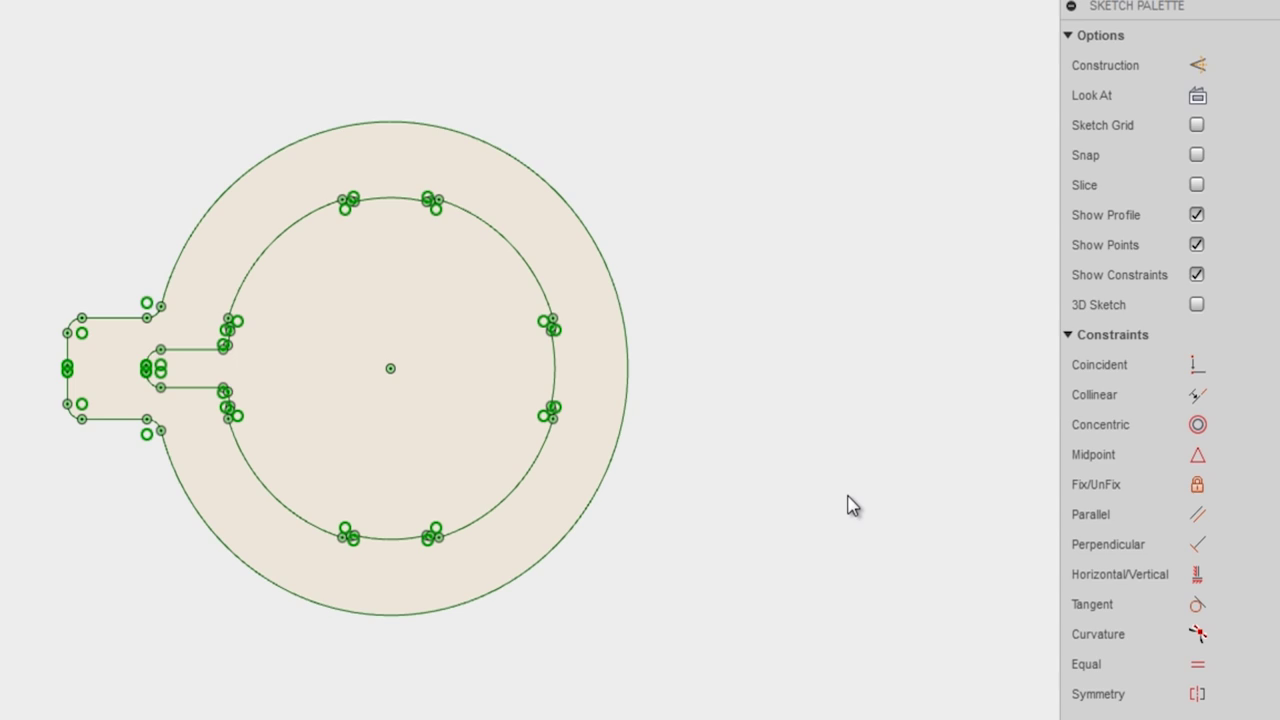
Step: Switch to the browser, open the Fusion 360 CAD tutorials on the NYC CNC site, and view Lakeshore Carbide's 3/8" 90-degree chamfer tool page
mouse_move(628, 109)
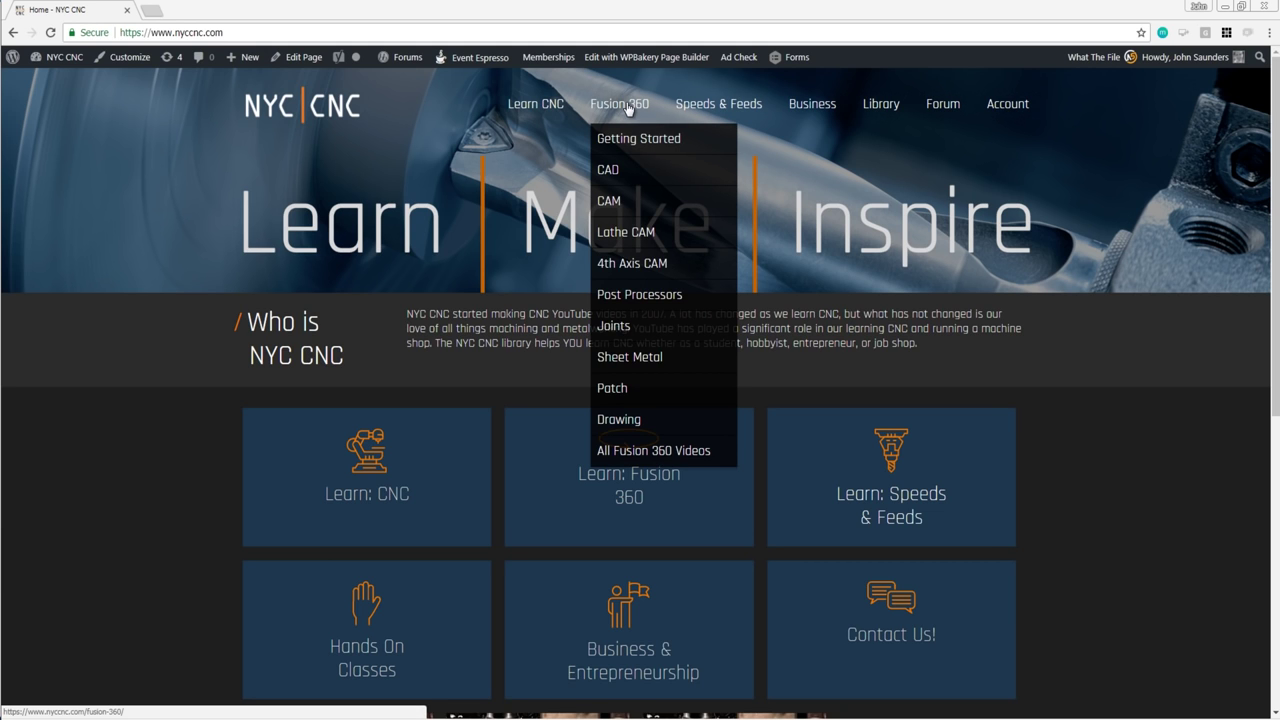
left_click(614, 172)
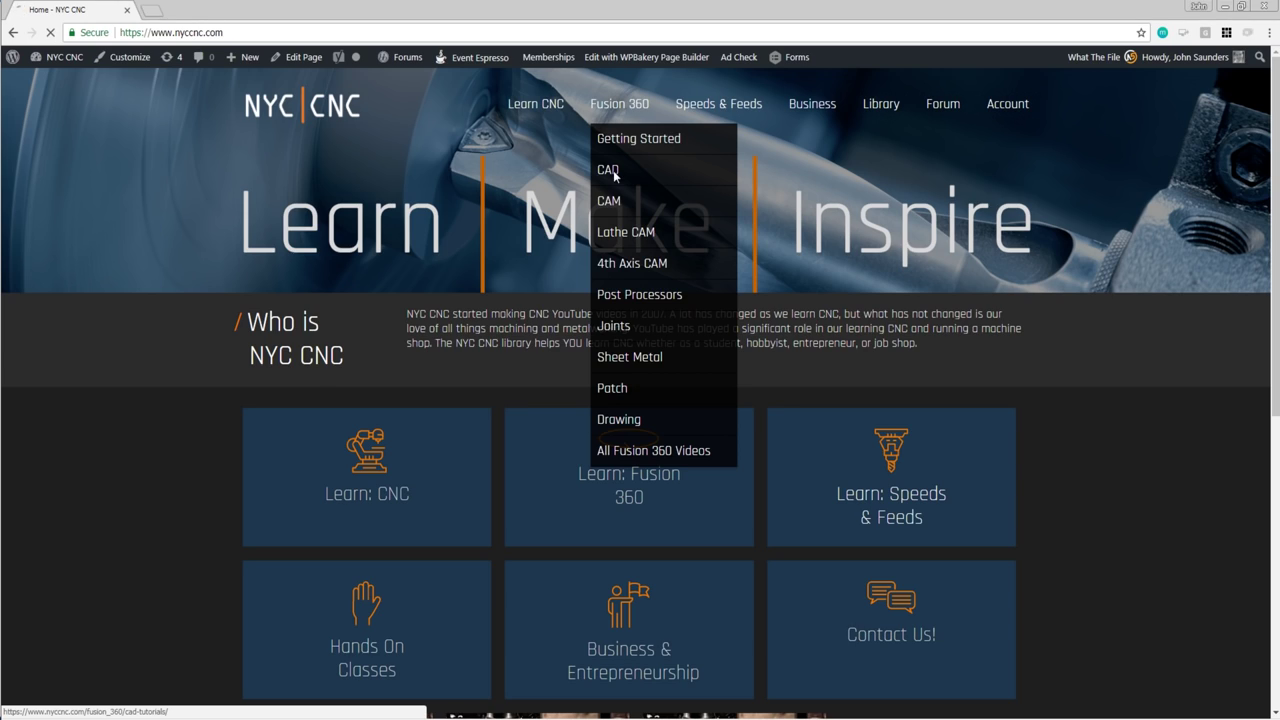
scroll(614, 174, "down", 2)
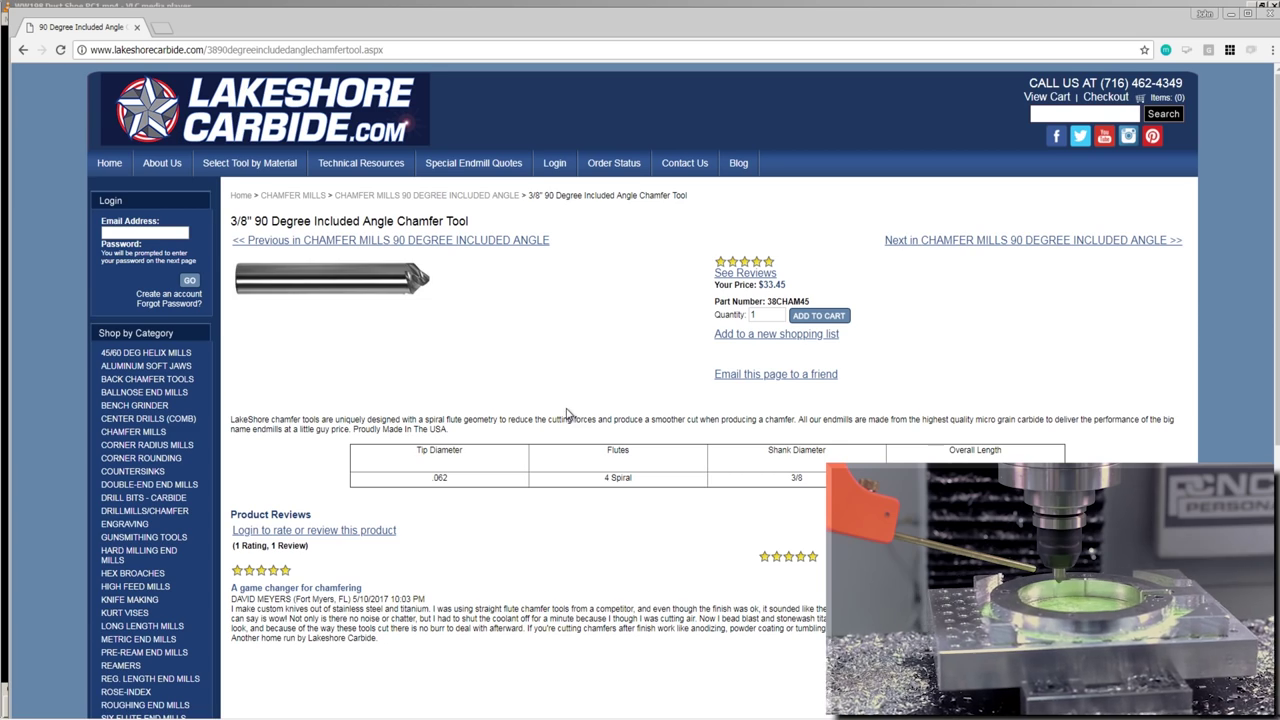
mouse_move(395, 287)
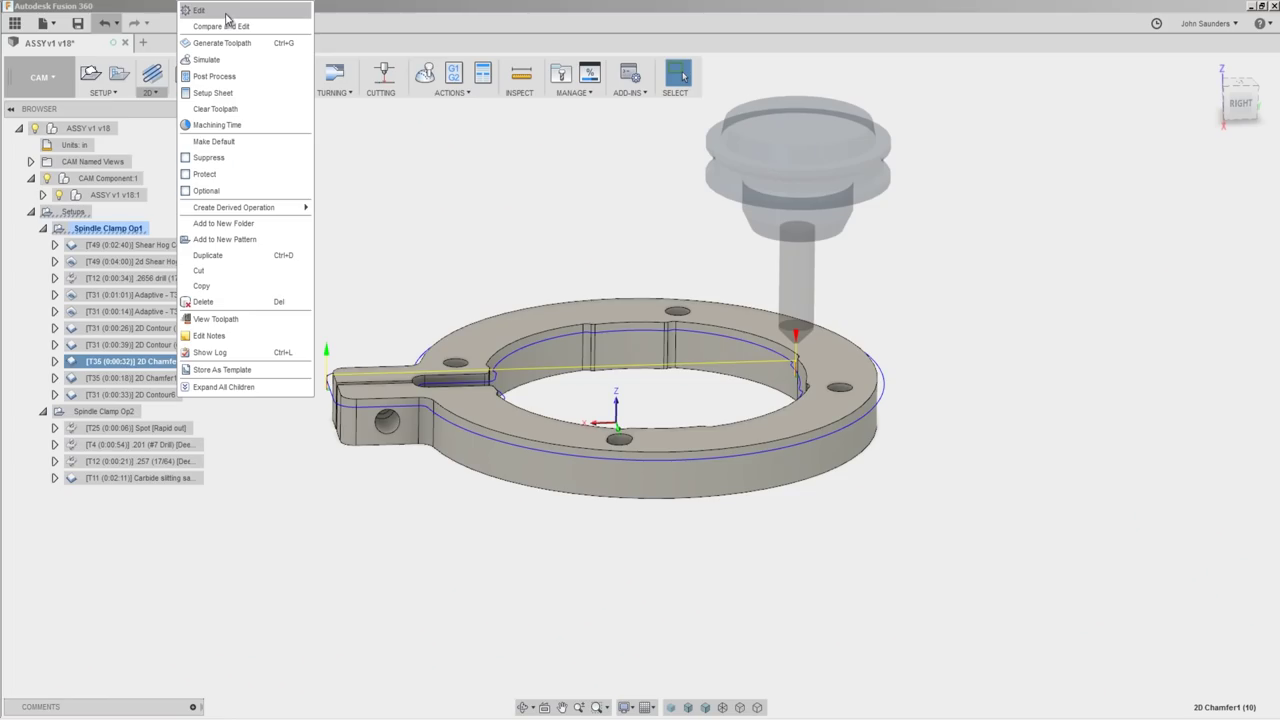
Step: Switch to Fusion 360, open the 2D Chamfer1 (10) operation, examine its passes, smoothing, tool and feed settings, and close it without changes
left_click(227, 11)
left_click(1069, 150)
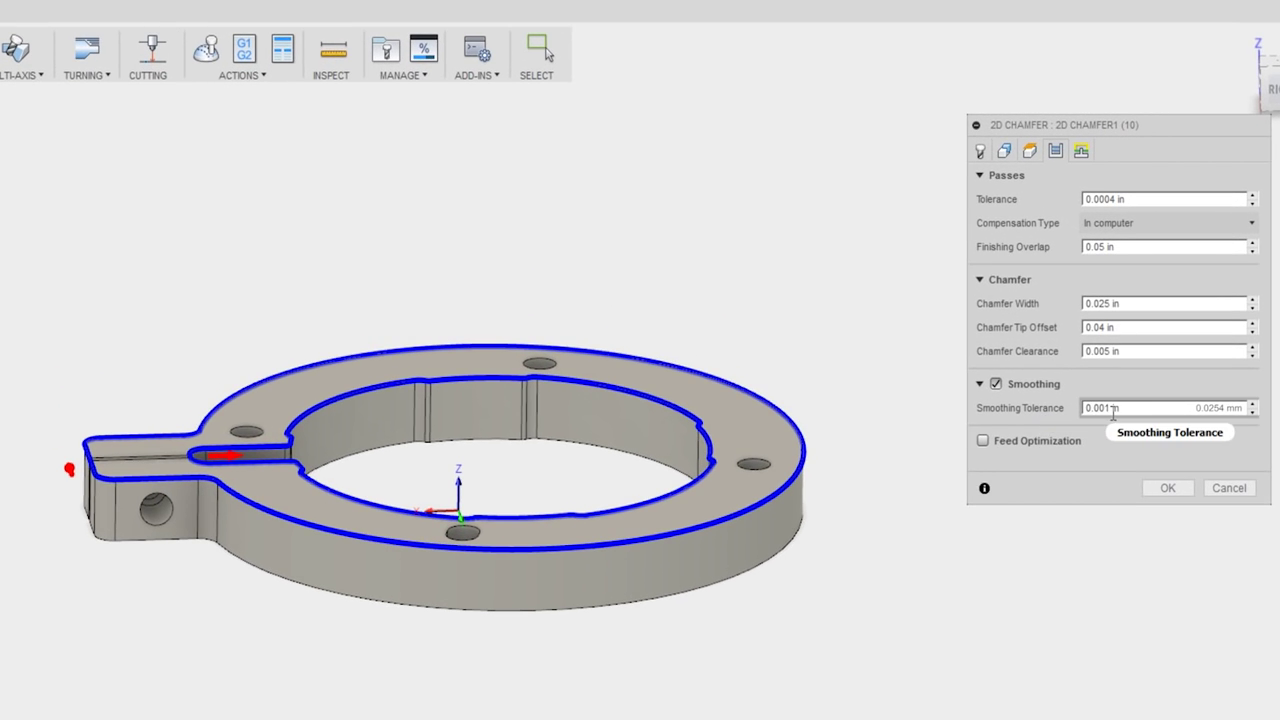
mouse_move(1132, 408)
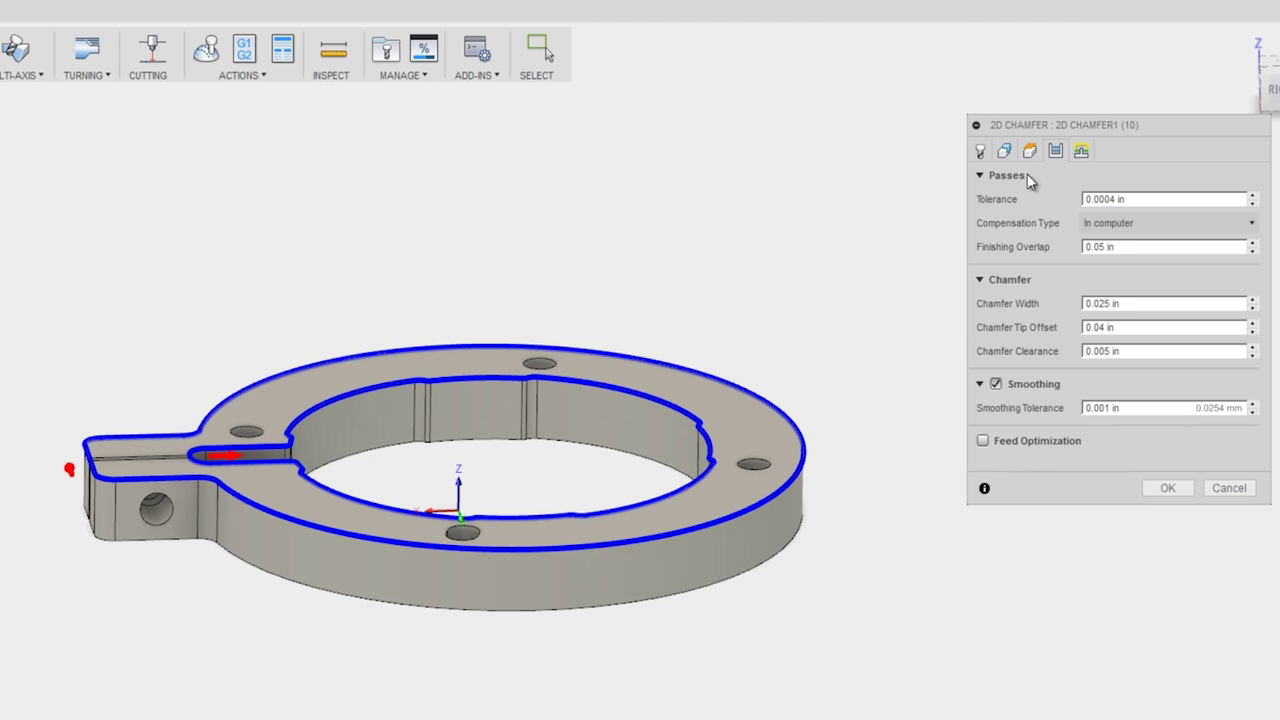
left_click(980, 151)
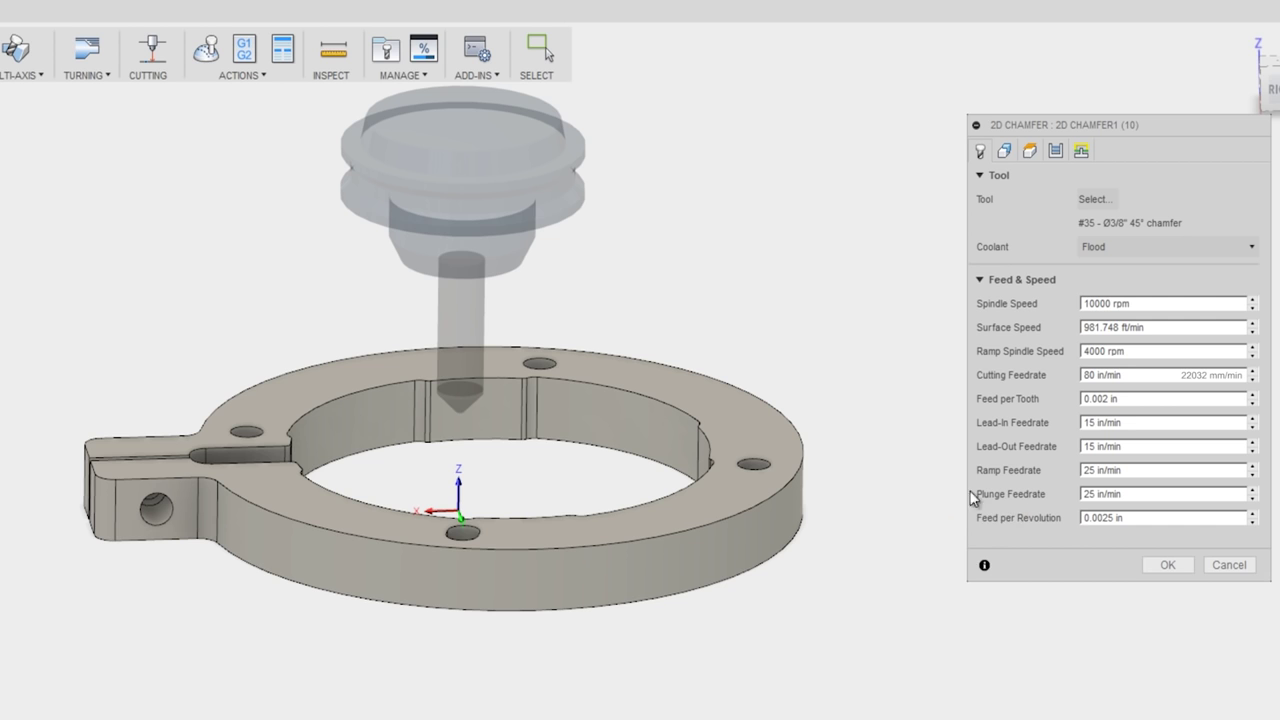
left_click(1230, 566)
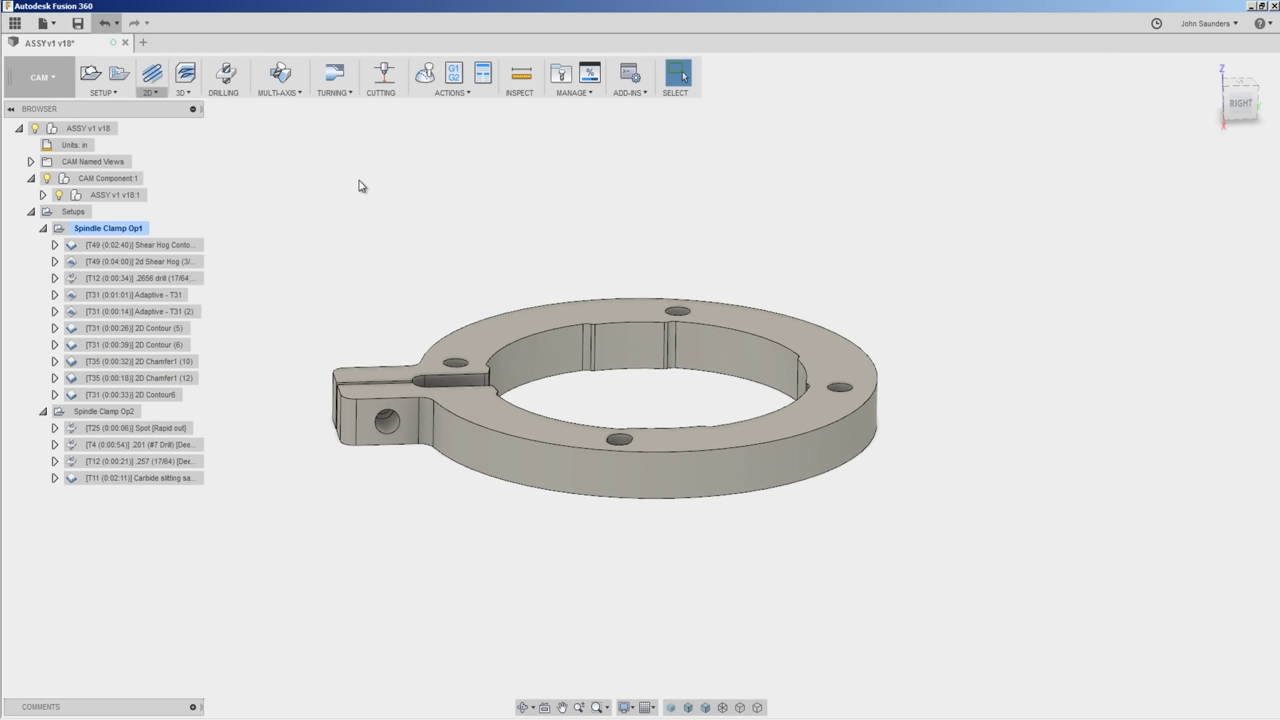